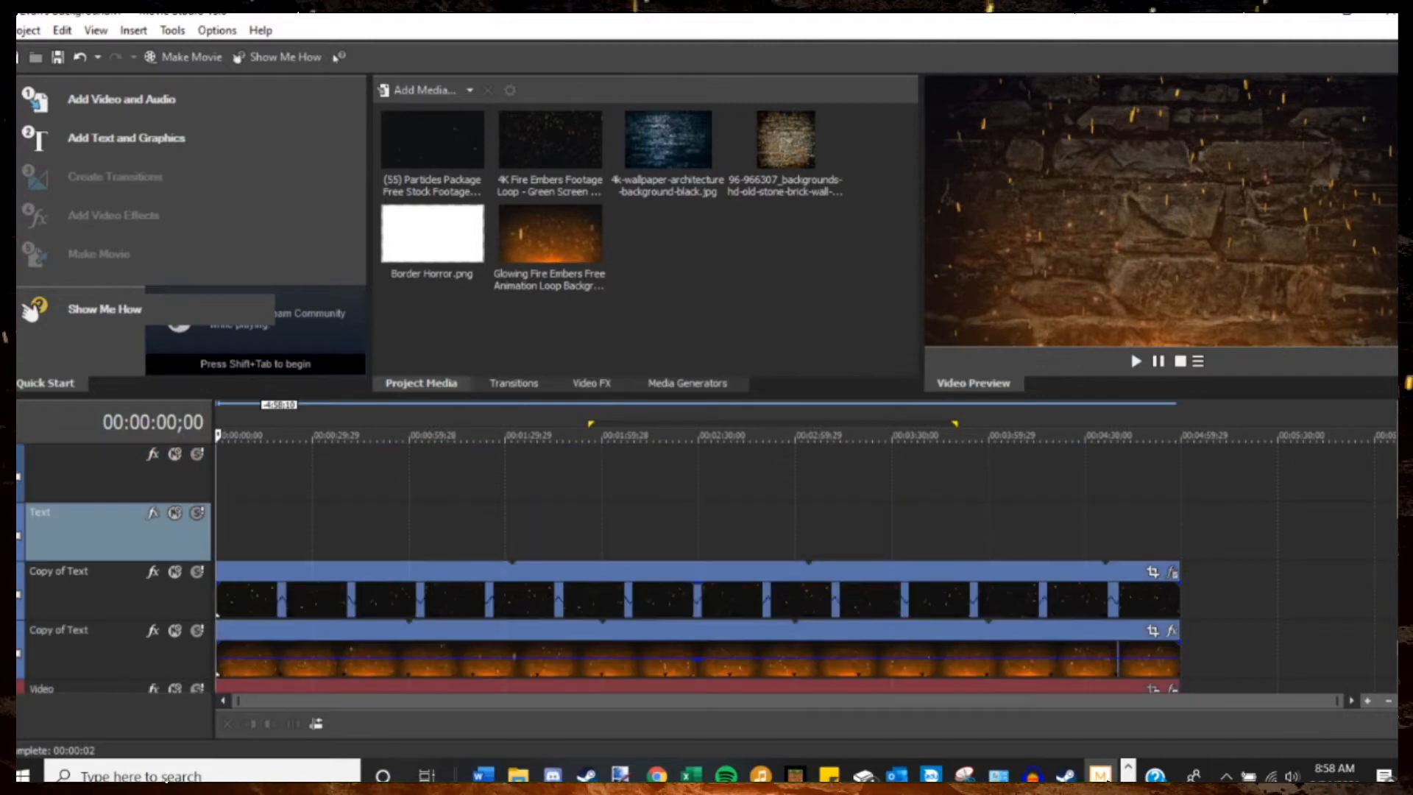
Remove the empty track above the Text track and preview the stone-wall embers background from about 00:01:21.
key("Delete")
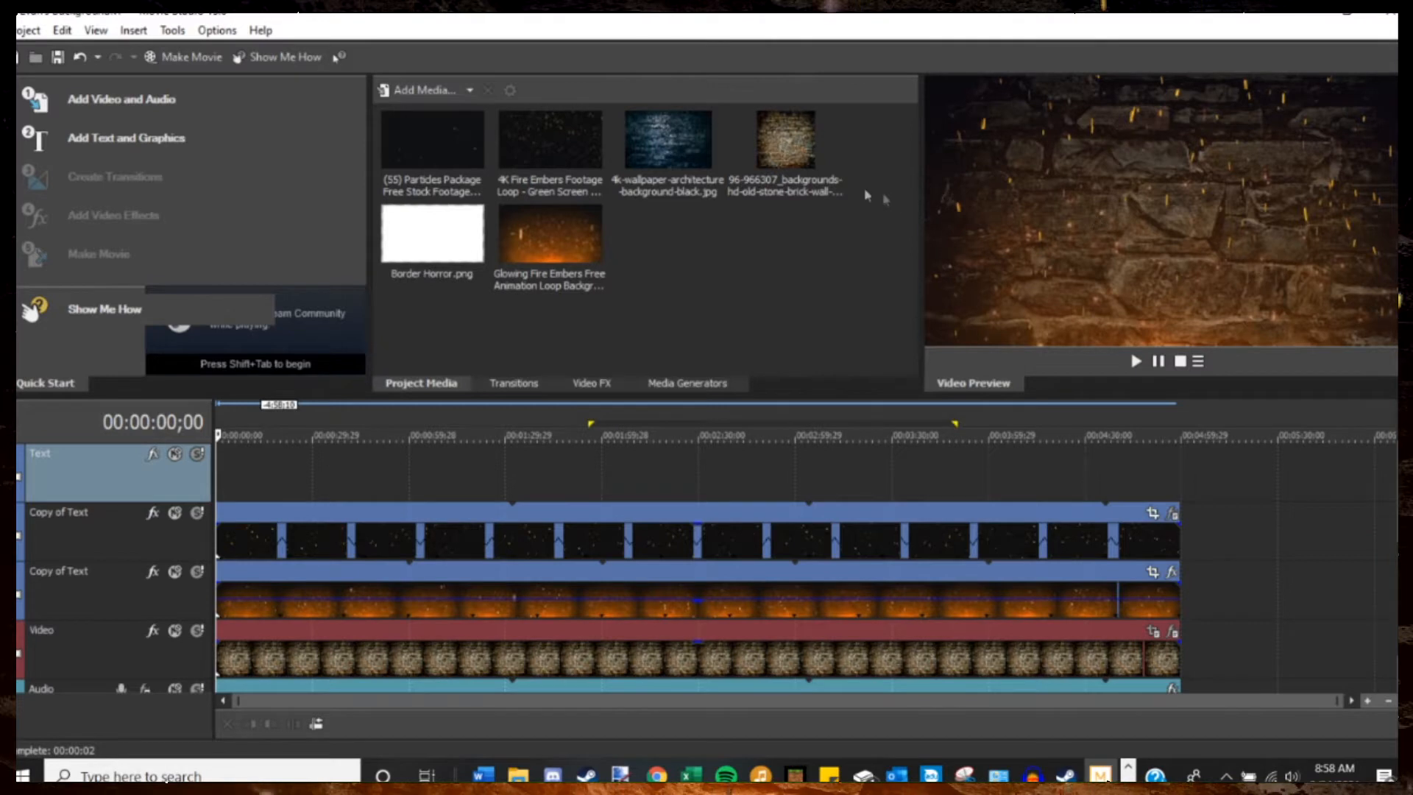
left_click(806, 158)
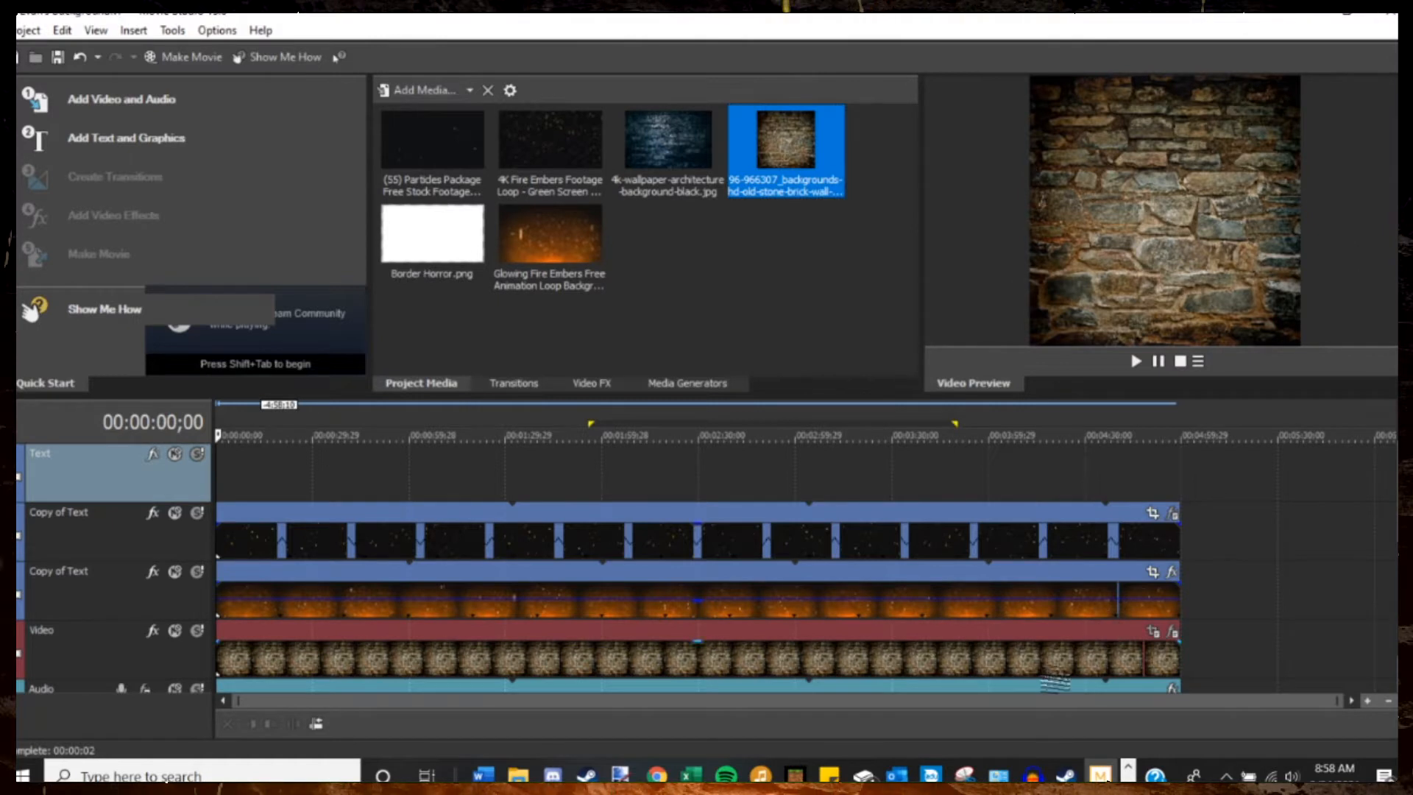
left_click(843, 468)
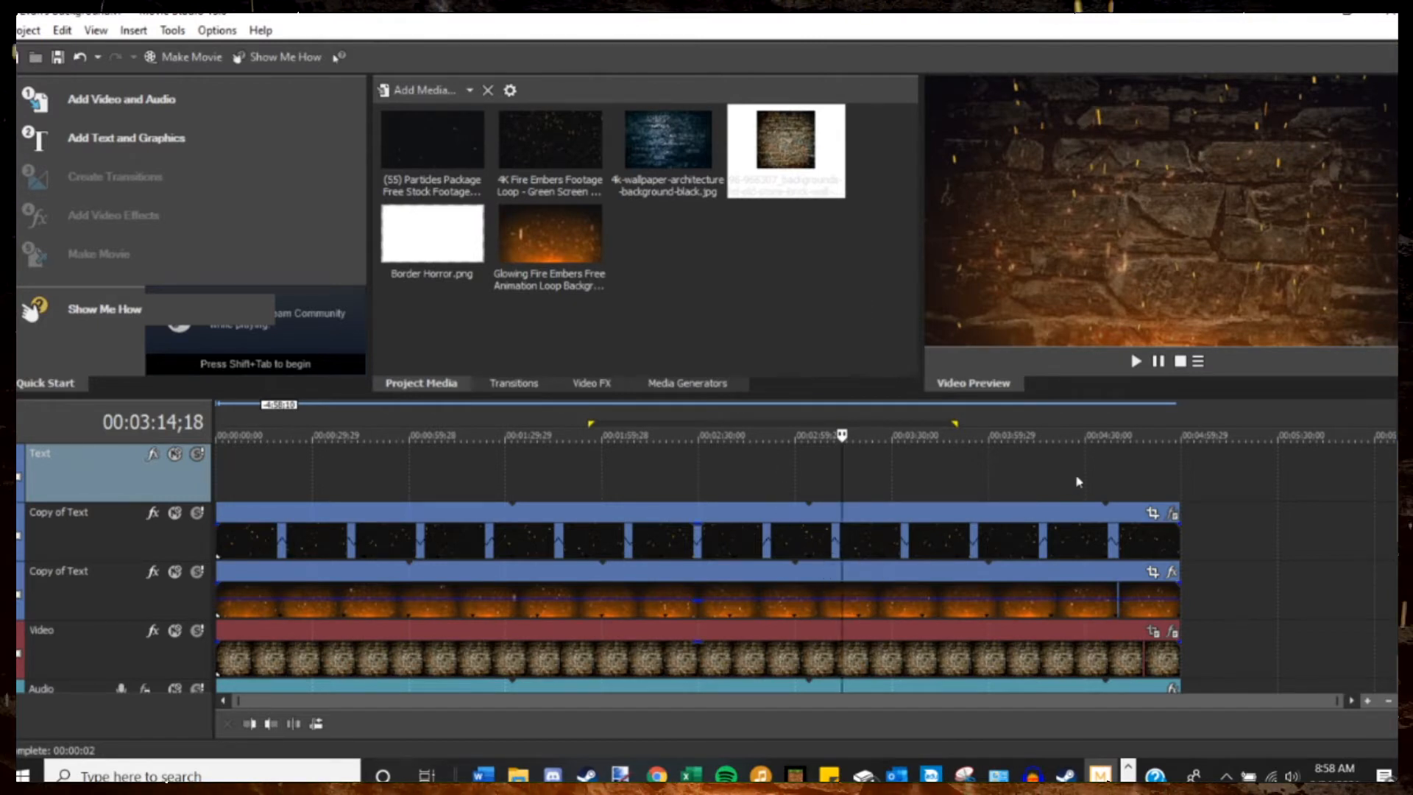
left_click(480, 438)
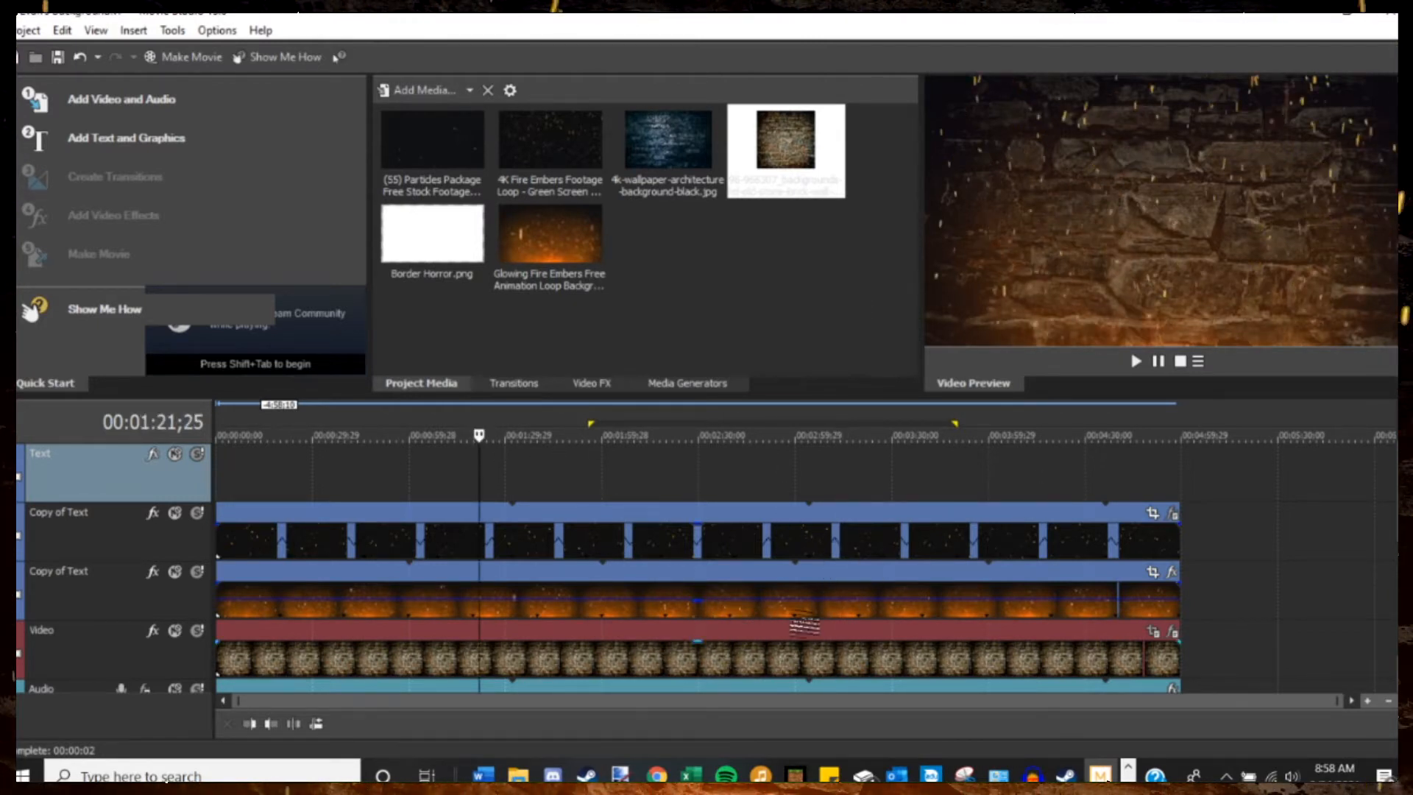
left_click(1135, 361)
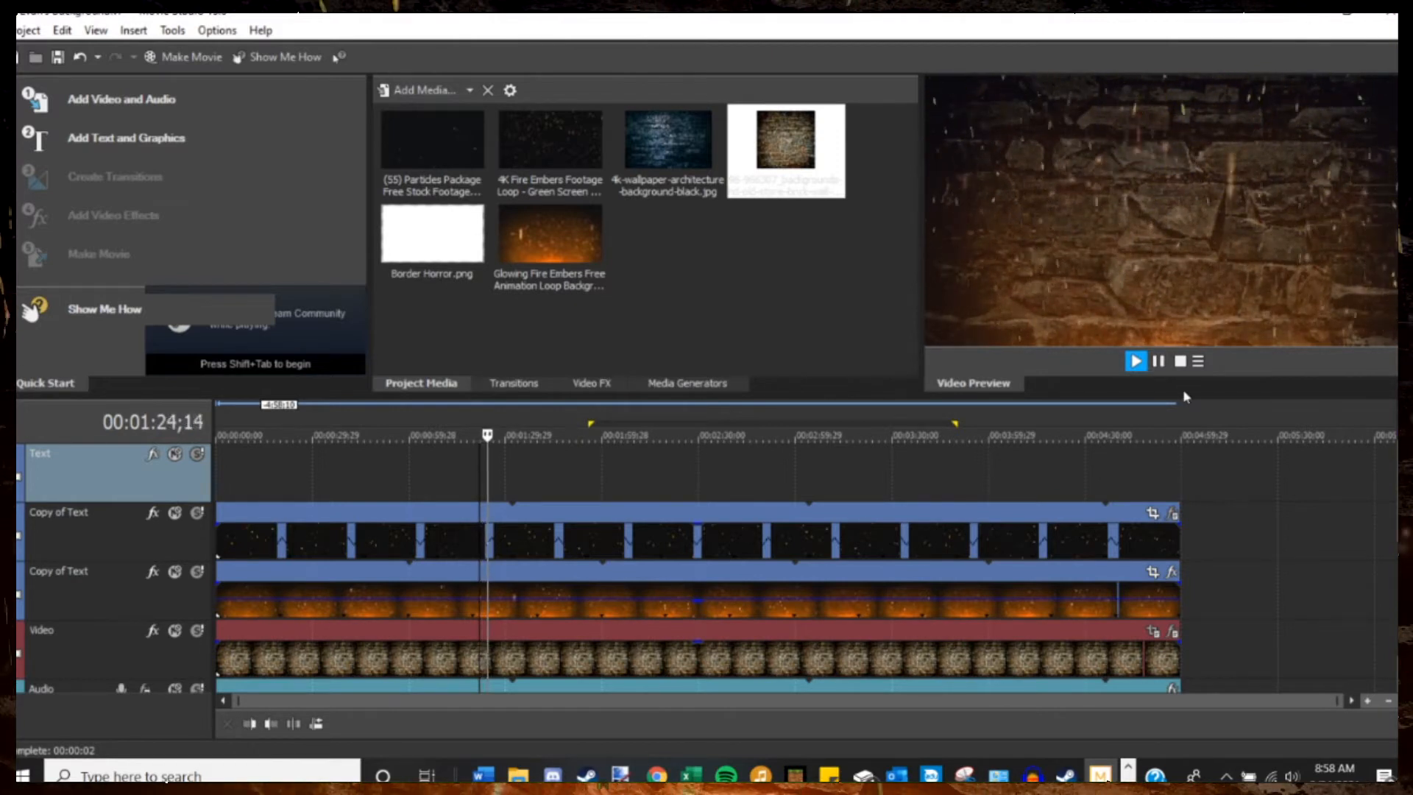
left_click(1158, 360)
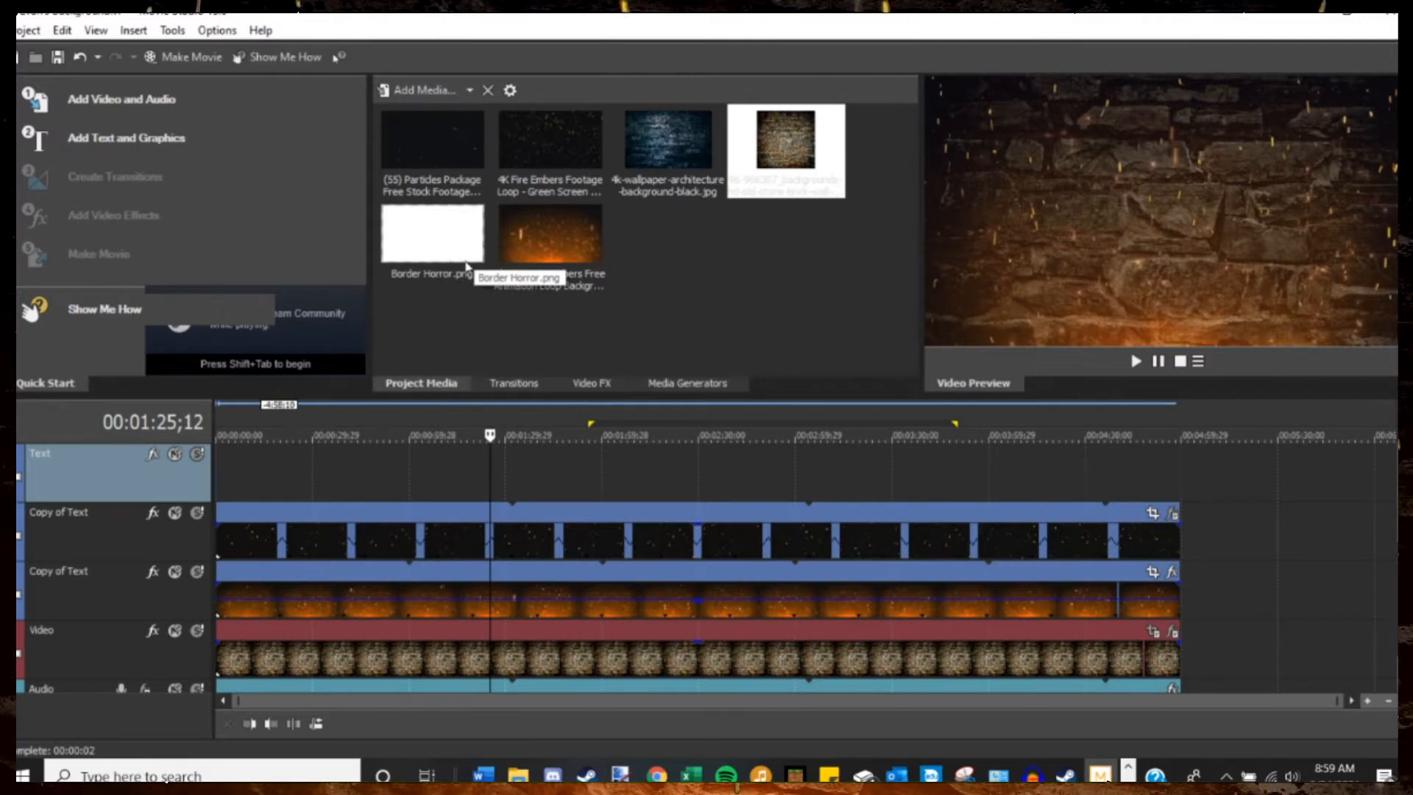
Place Border Horror.png on the Text track across the full length of the background clips and preview the border.
left_click_drag(466, 267, 513, 364)
left_click_drag(560, 298, 615, 497)
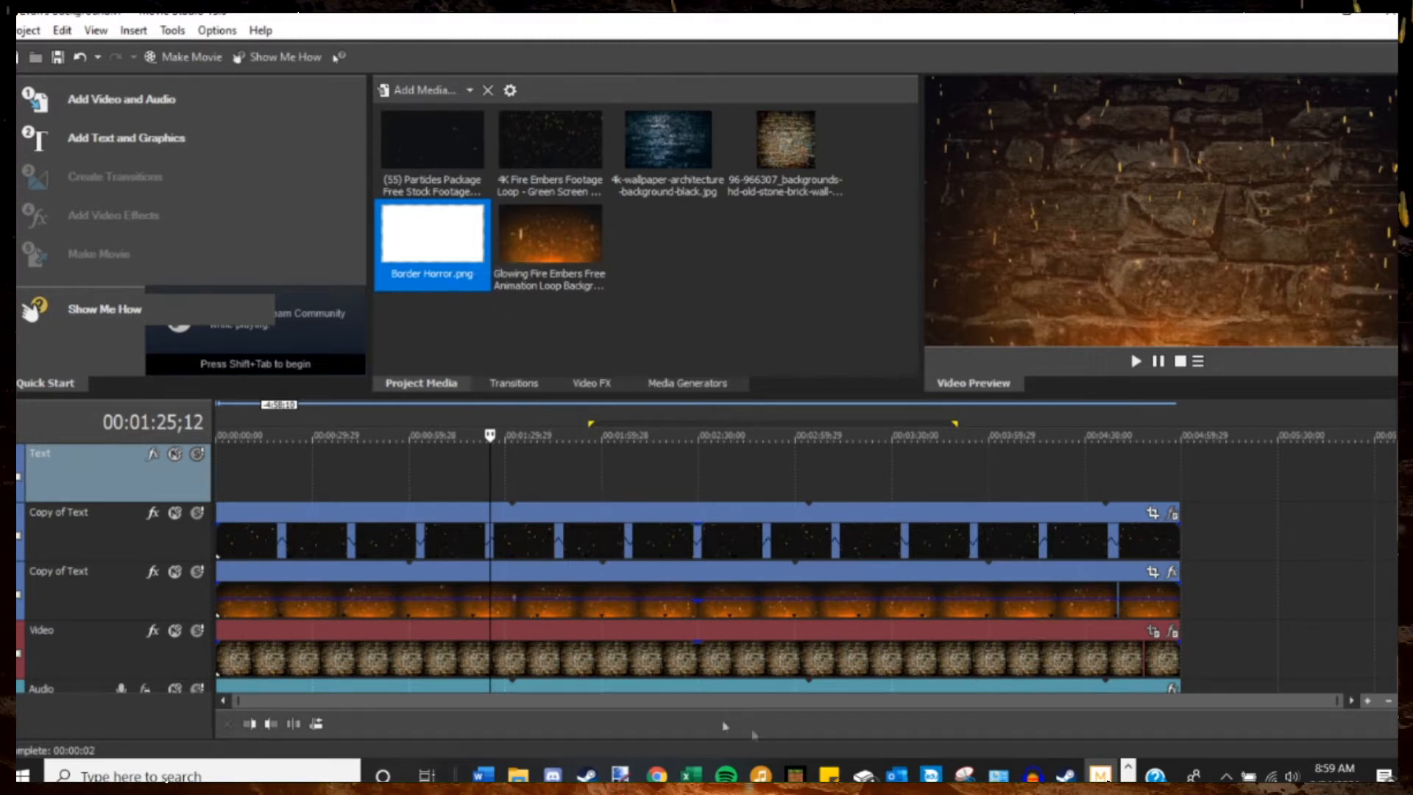
left_click(670, 707)
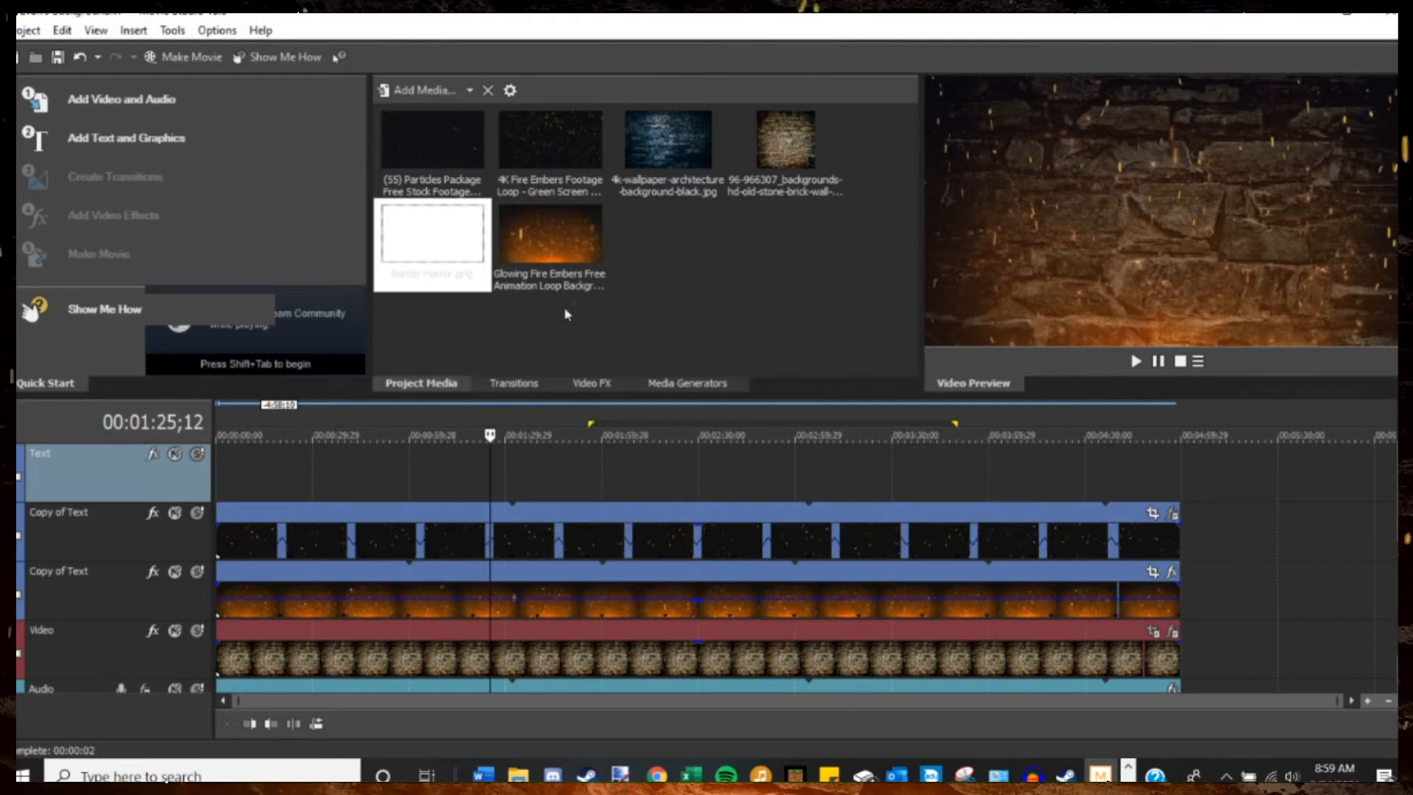
left_click_drag(448, 279, 221, 478)
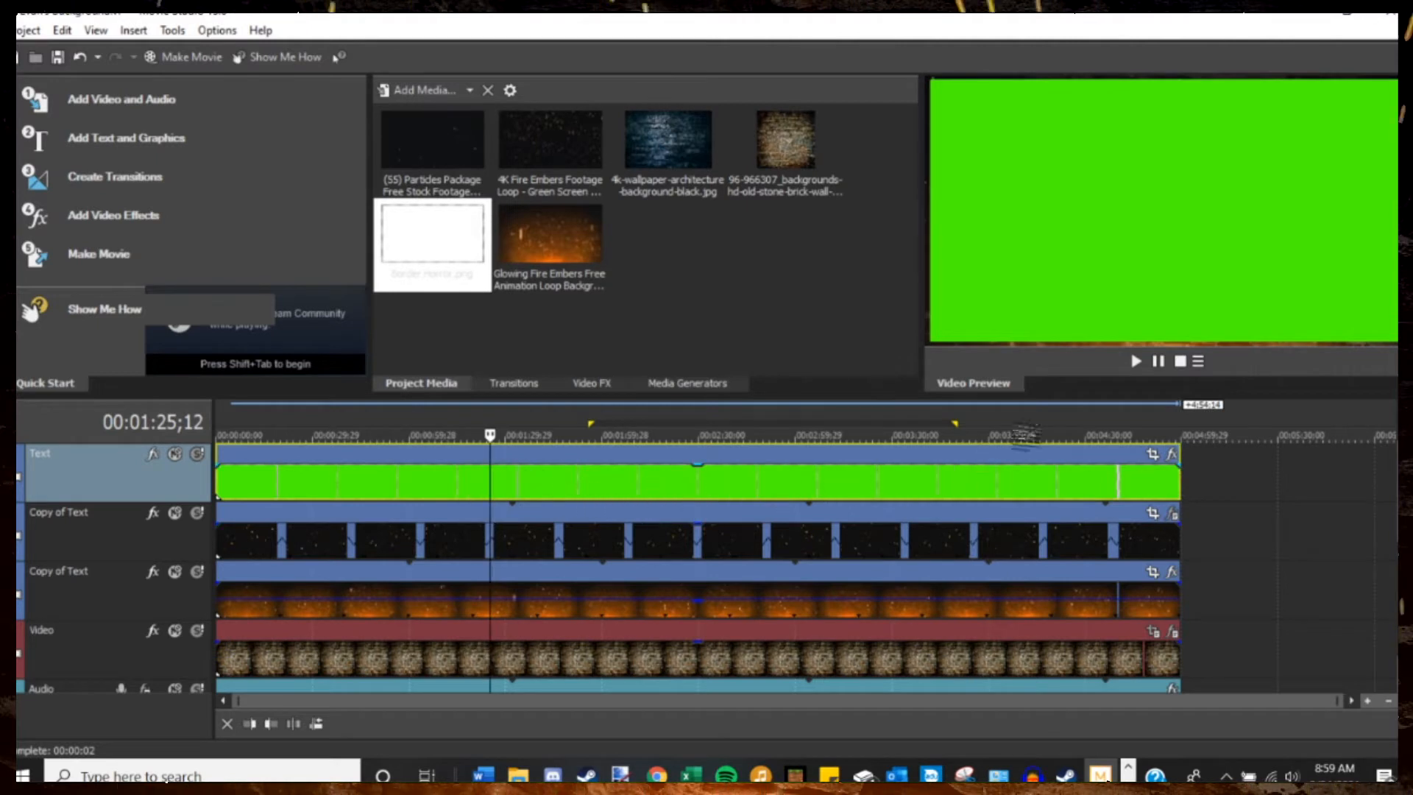
key("space")
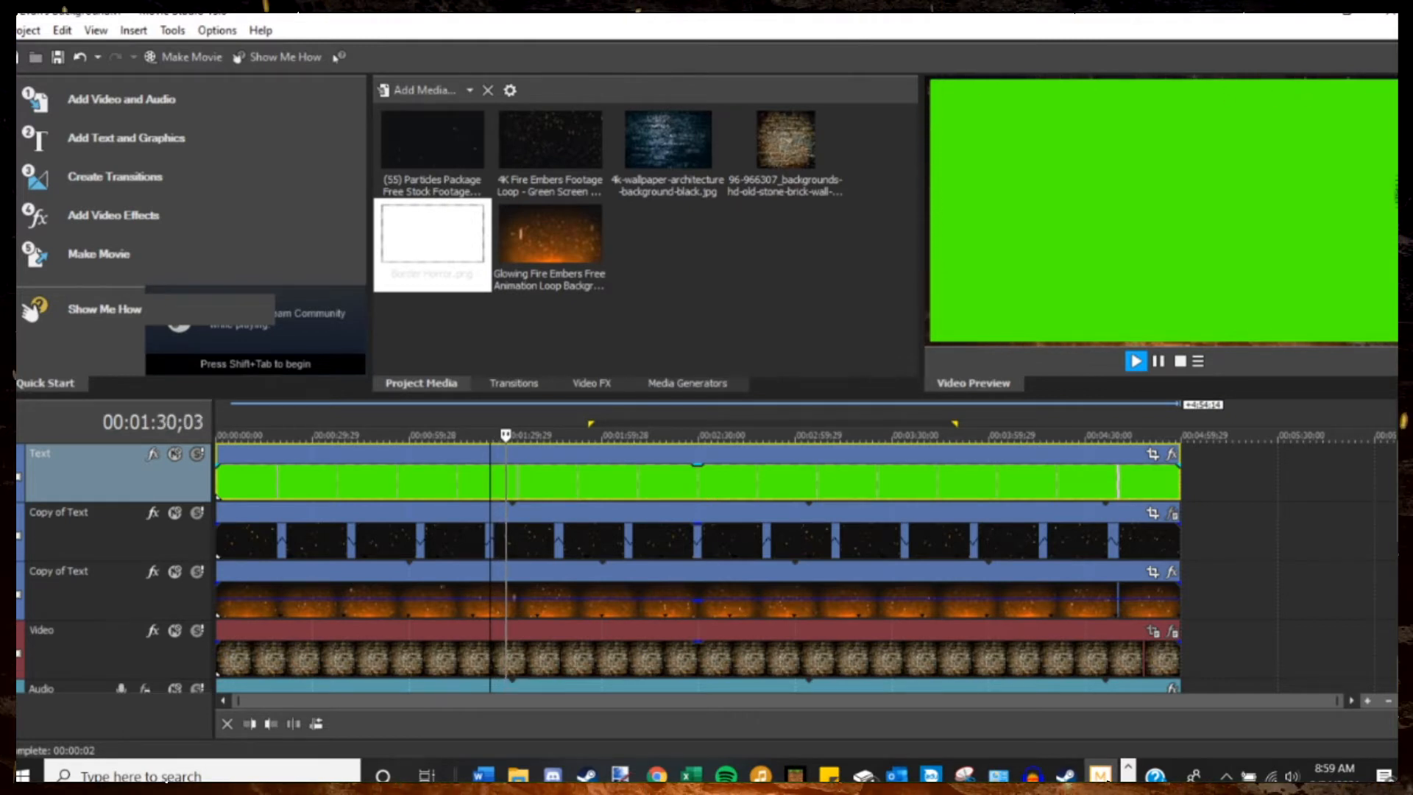
left_click(1157, 362)
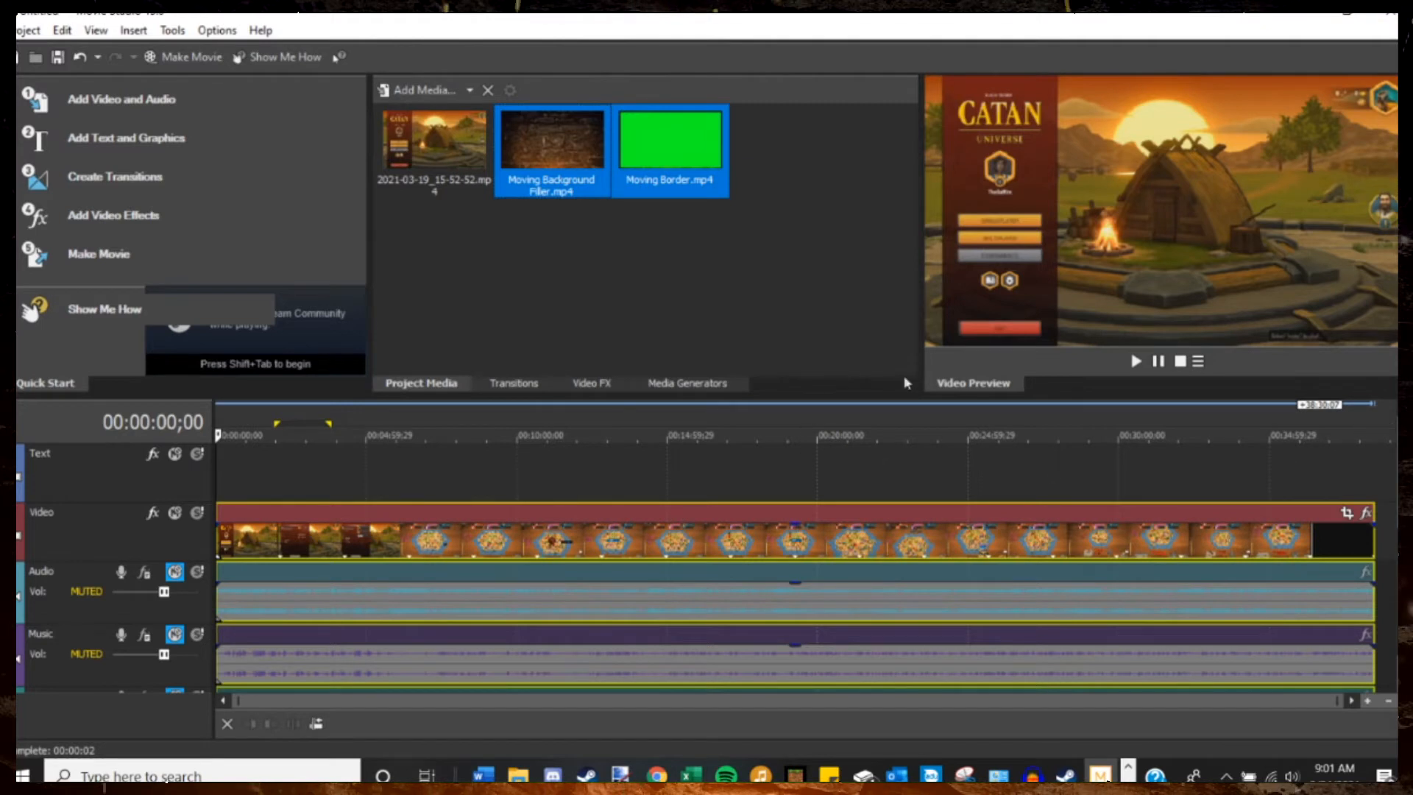
Insert a new video track above the Text track in the gameplay project.
left_click(669, 280)
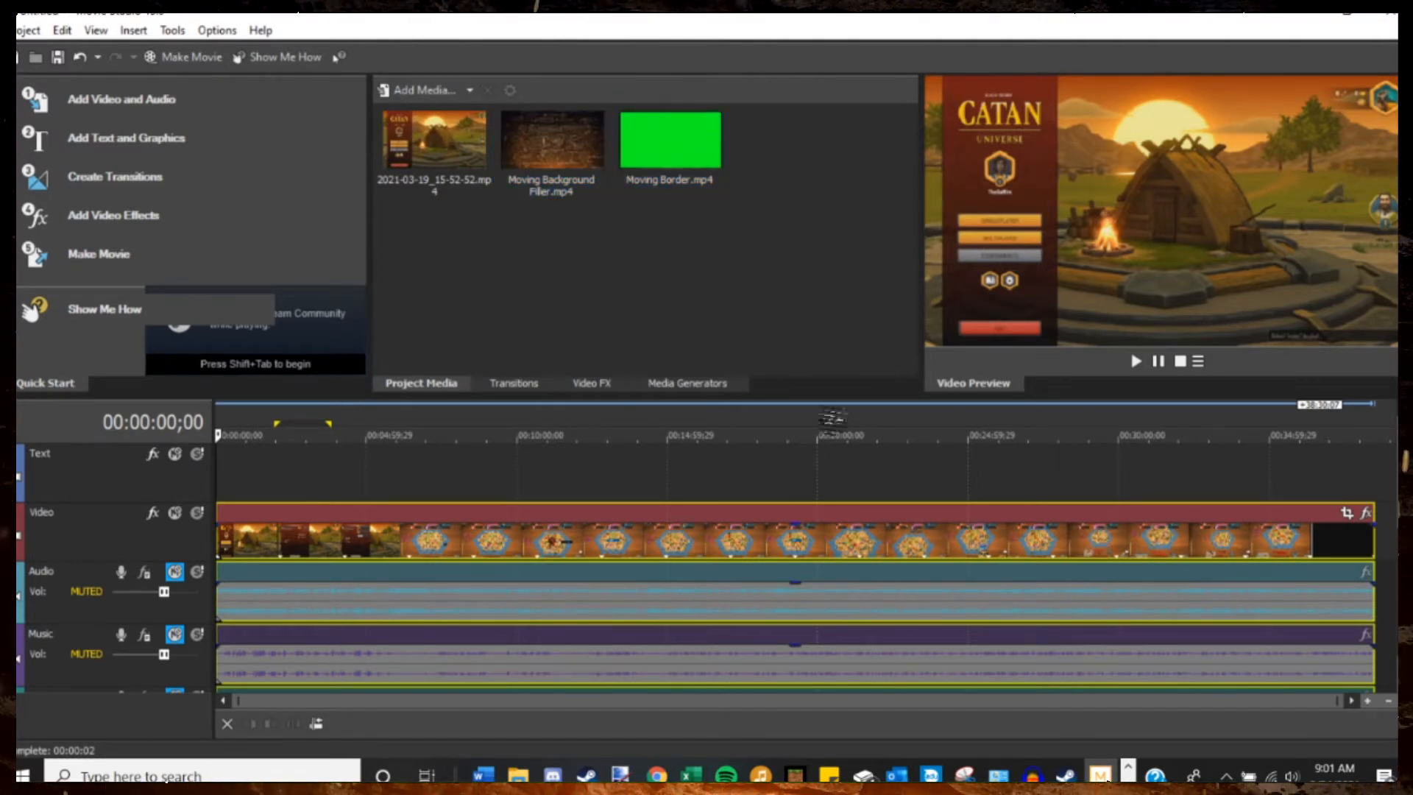
left_click(683, 154)
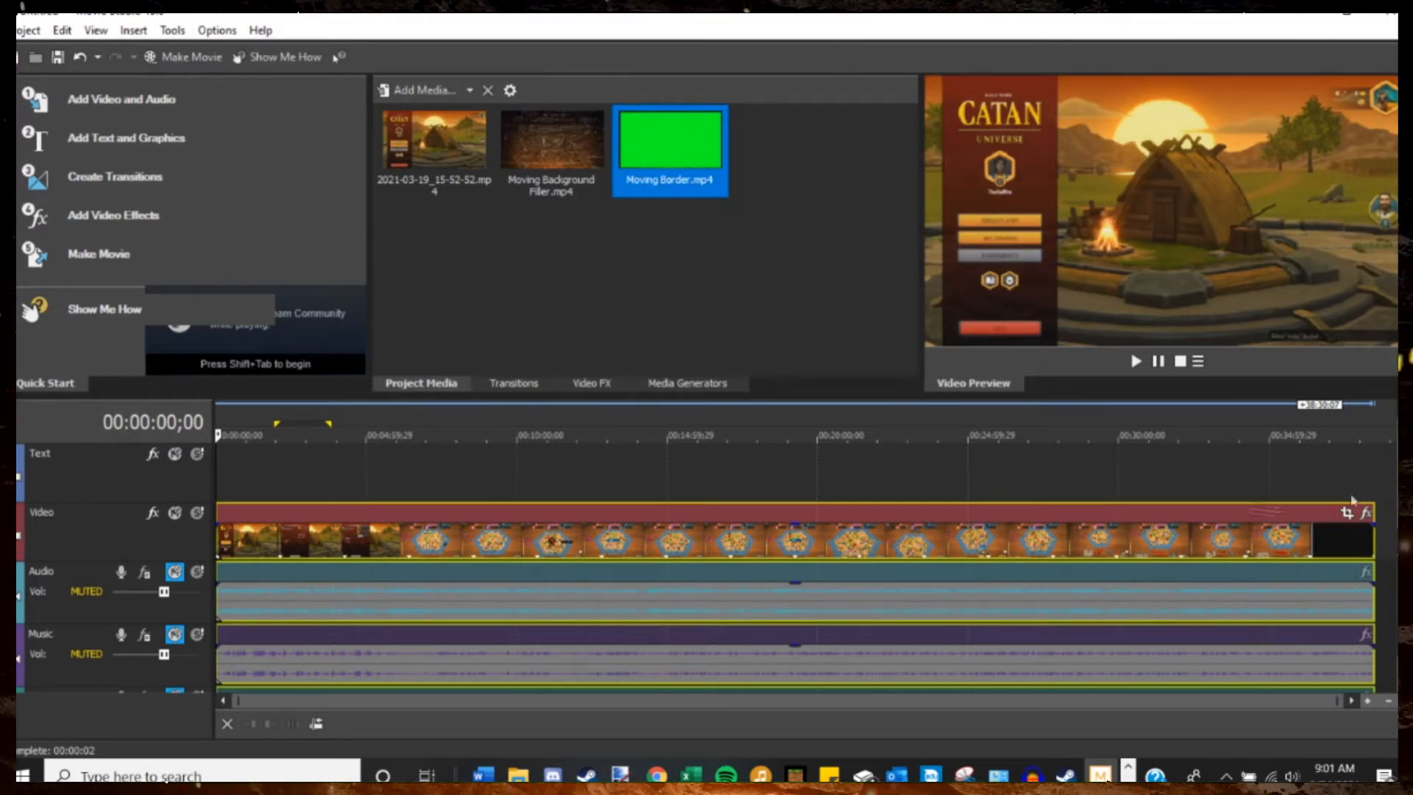
right_click(175, 475)
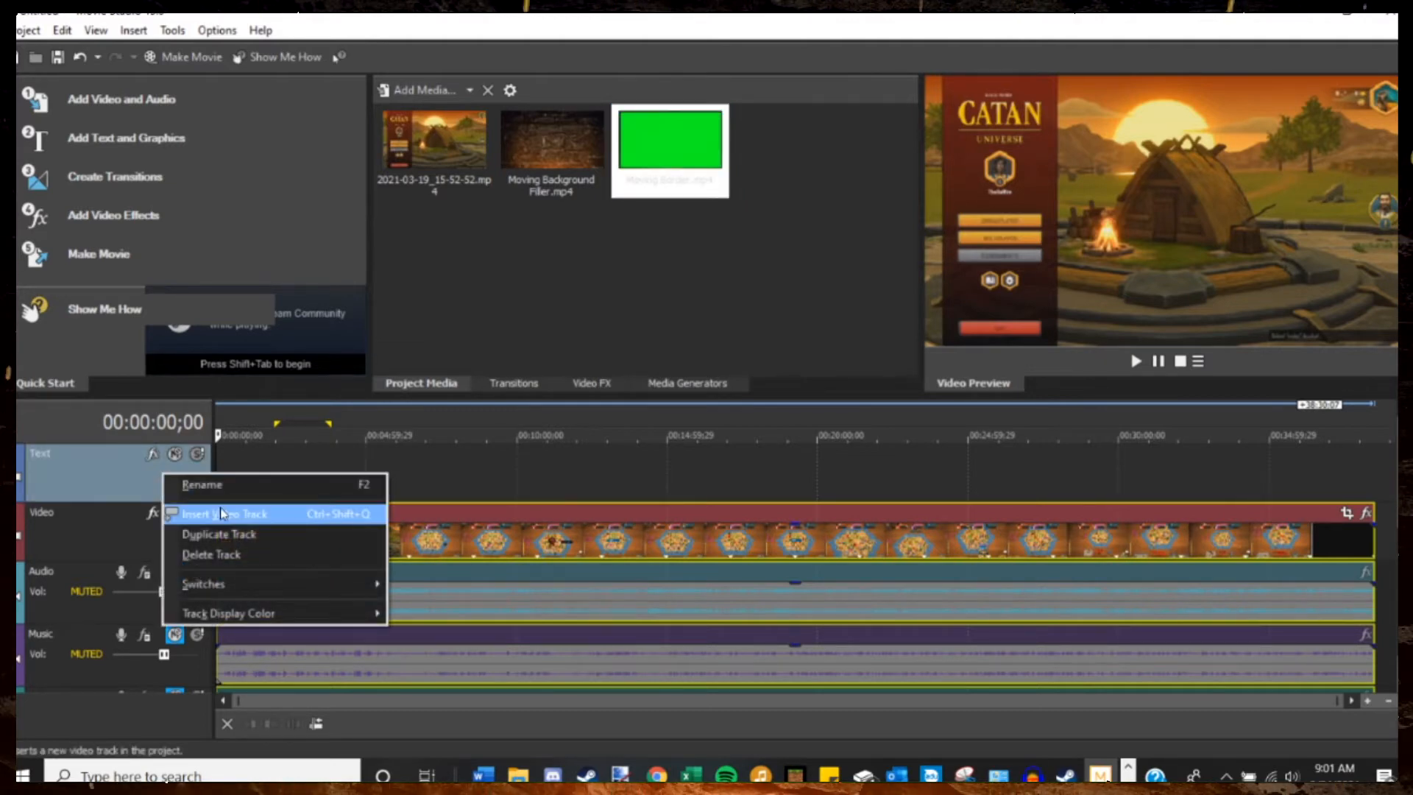
left_click(348, 512)
Add Moving Border.mp4 after the gameplay clip on the Video track and remove its audio event from the group.
left_click_drag(694, 701, 1153, 725)
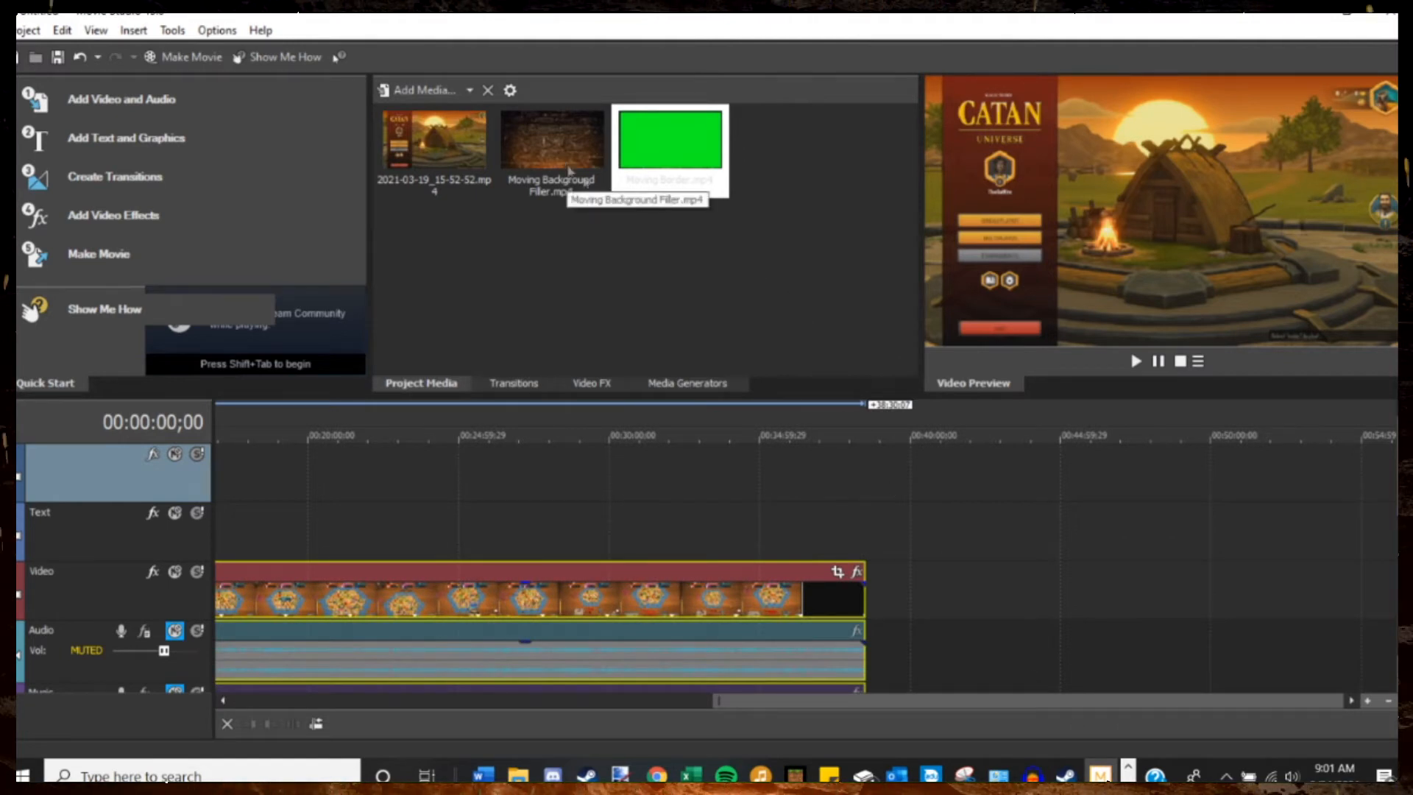
left_click_drag(669, 140, 870, 589)
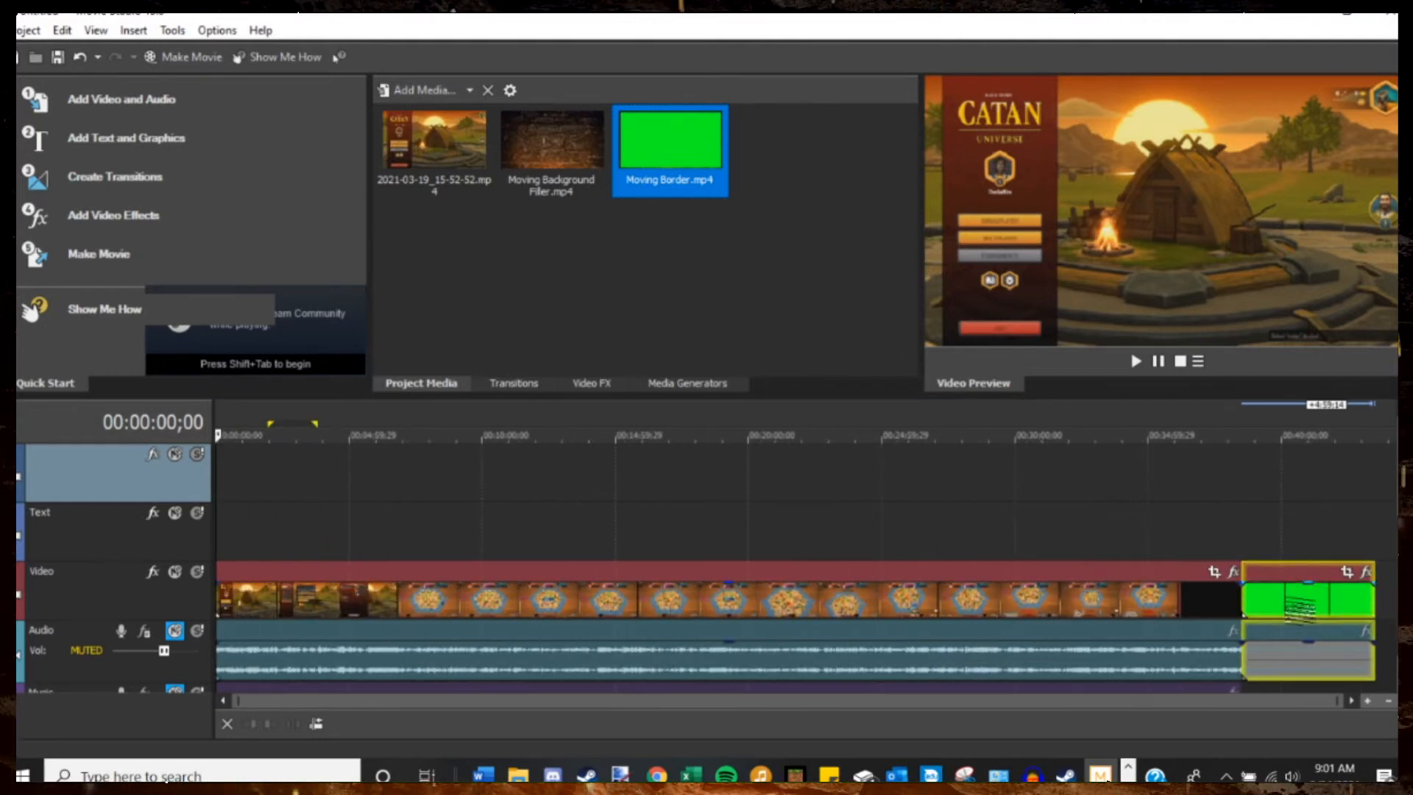
right_click(1299, 665)
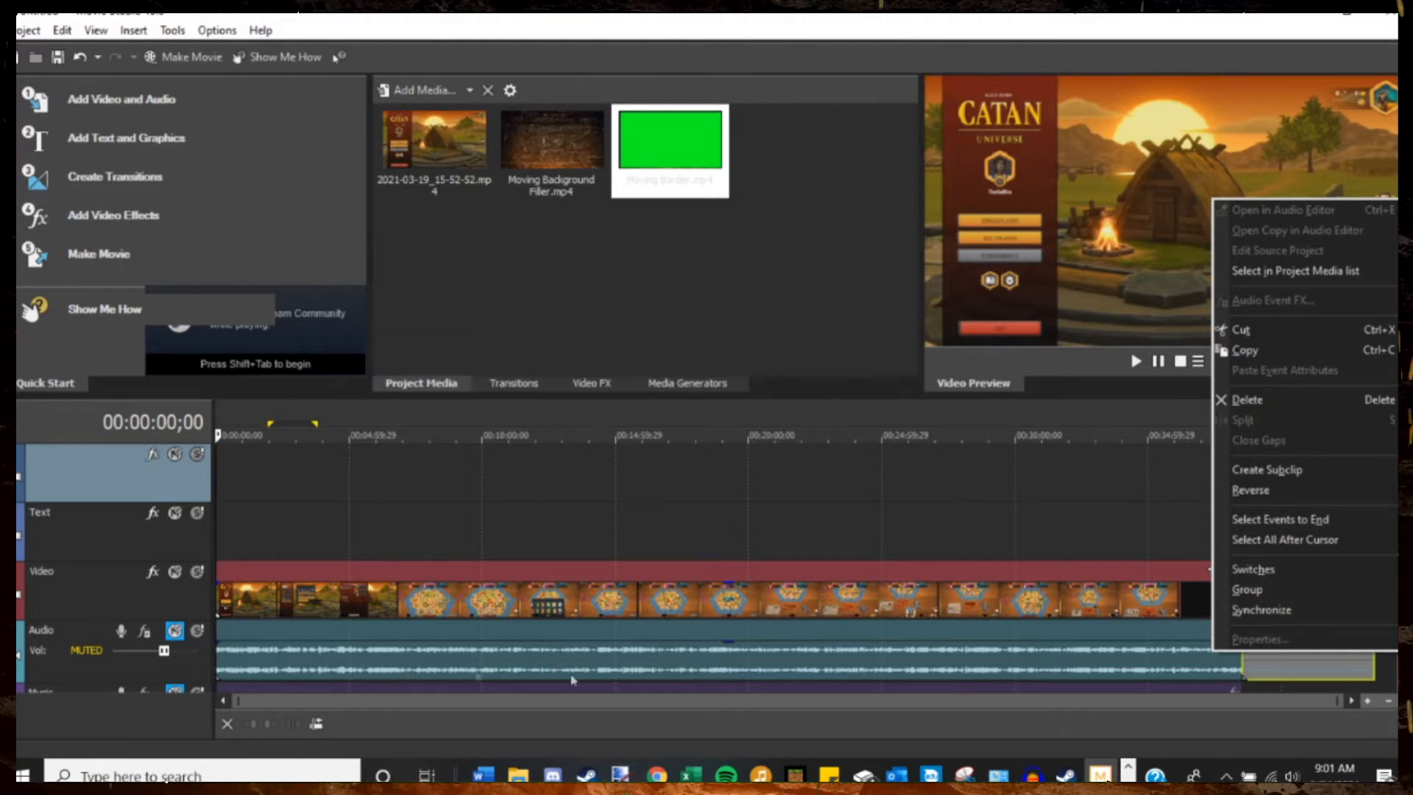
mouse_move(1305, 592)
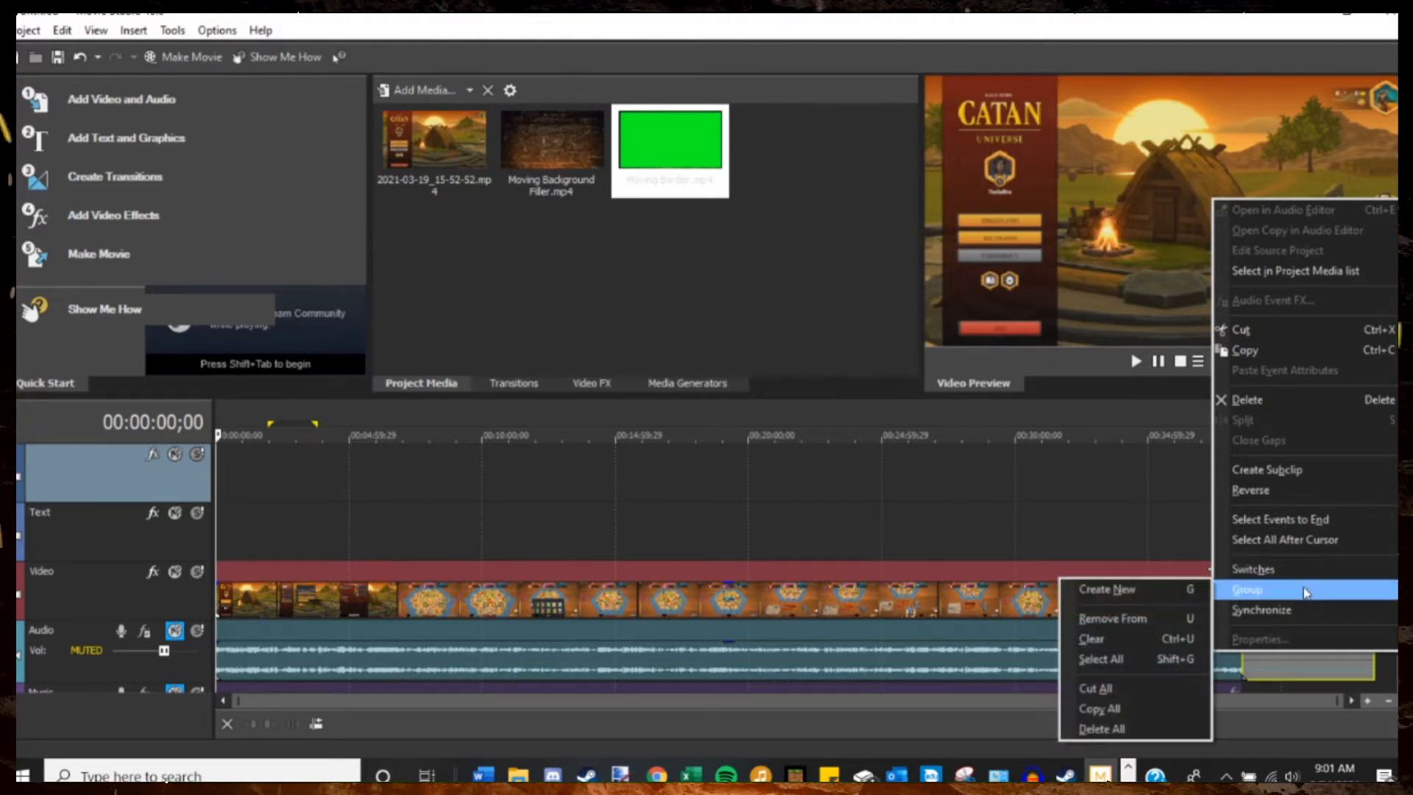
left_click(1150, 620)
Delete the border clip's audio and stretch its video along the Text track from the start to the gameplay clip's end.
left_click(1295, 668)
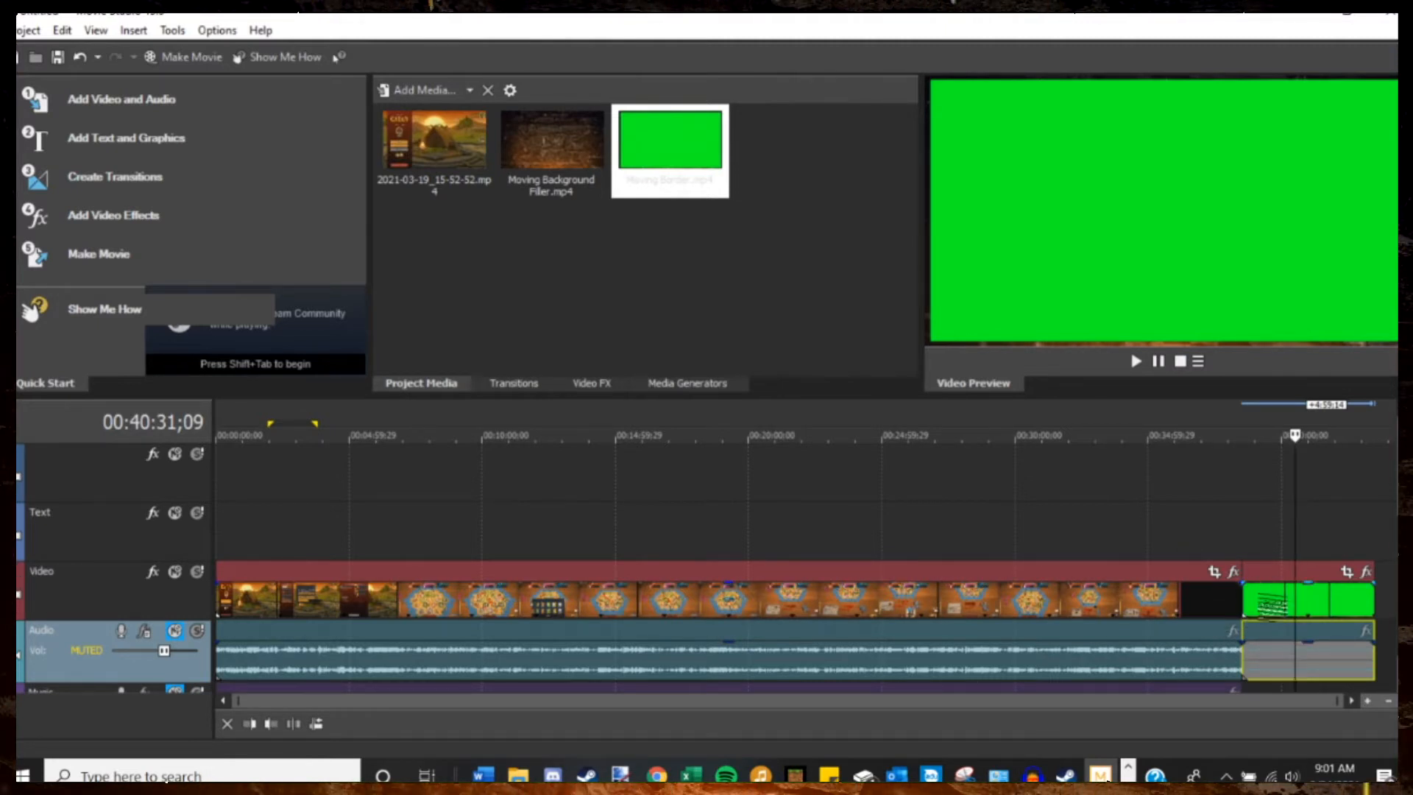
left_click_drag(1272, 603, 259, 530)
left_click_drag(350, 541, 1234, 536)
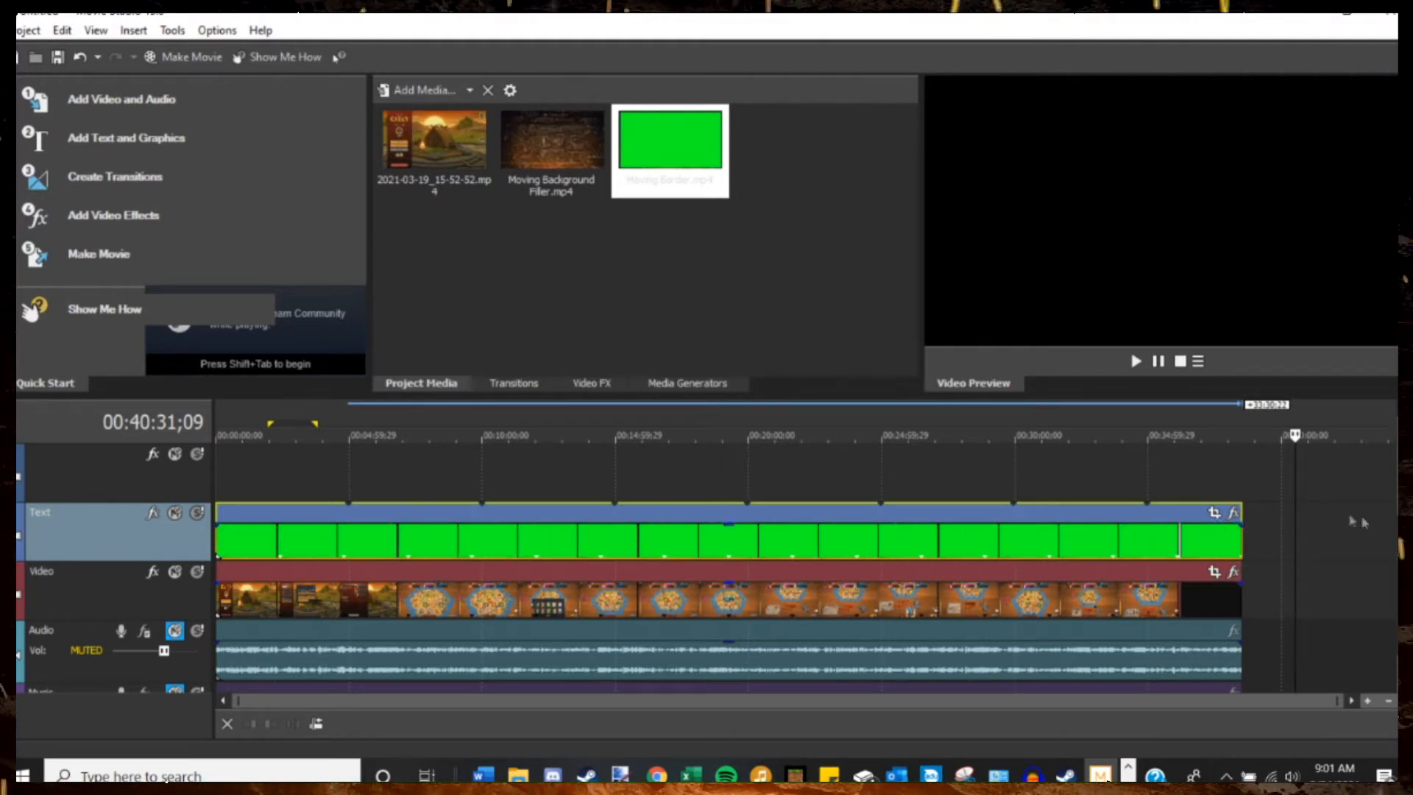
Play the timeline from about 00:01:49 to preview the green-screen border over the gameplay.
left_click(264, 436)
left_click(1135, 361)
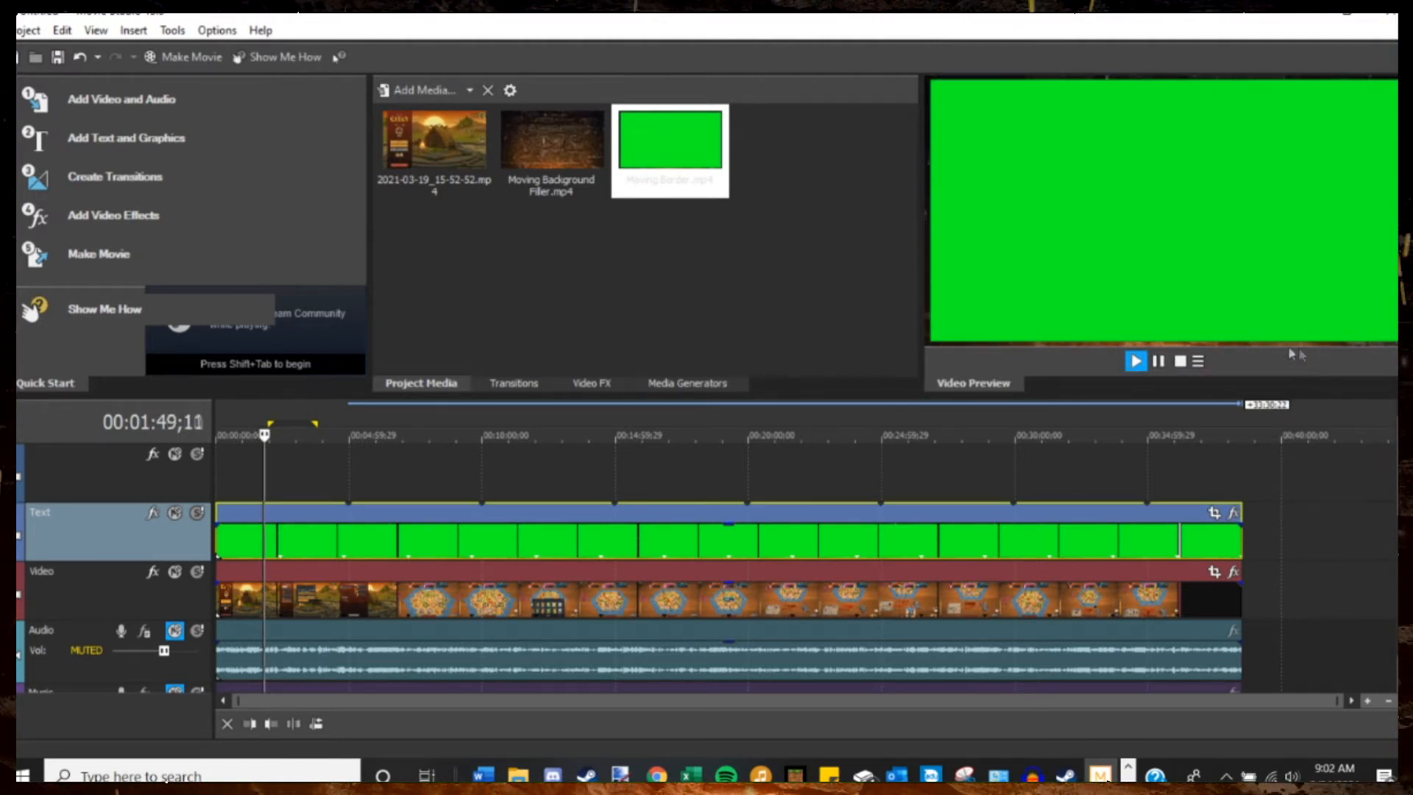
left_click(1158, 362)
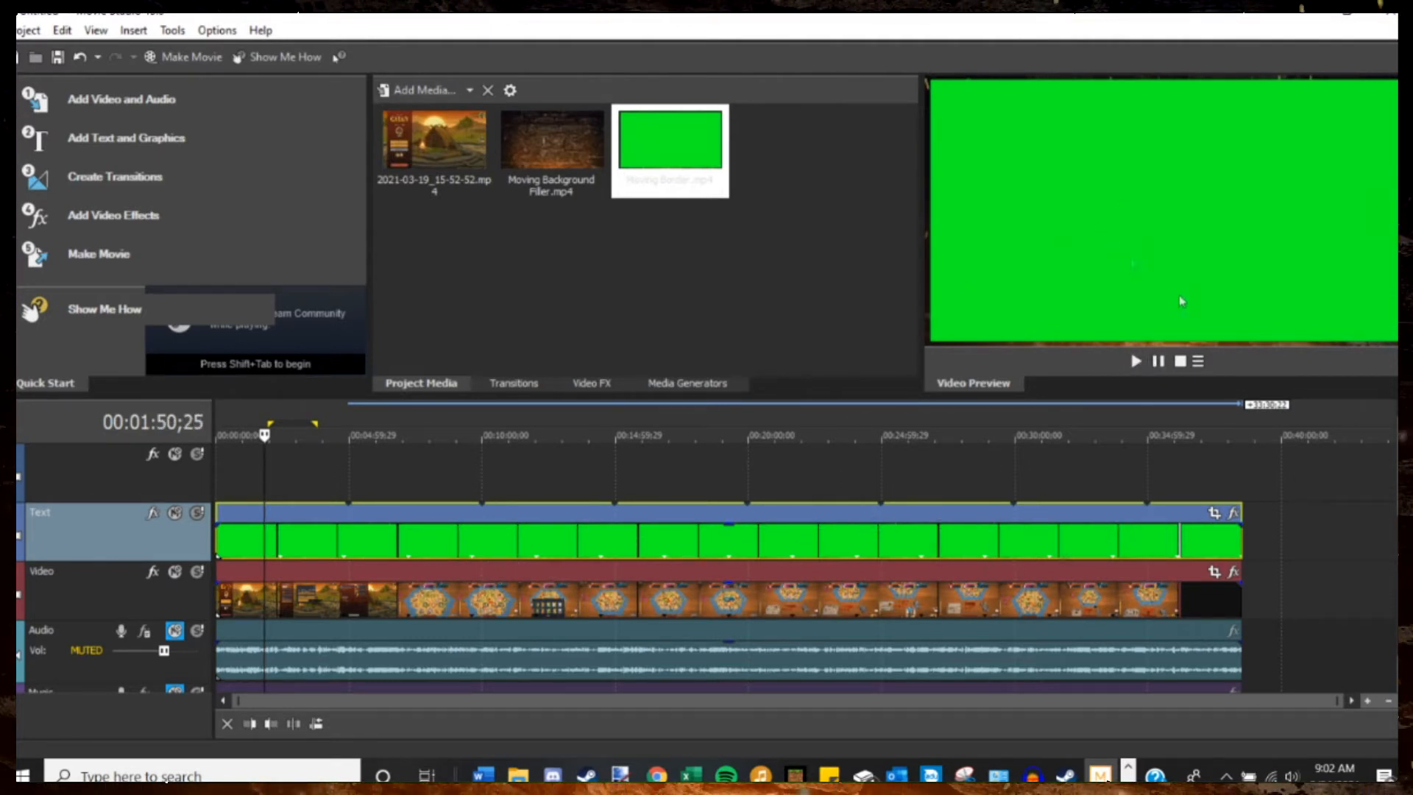
Add the VEGAS Chroma Keyer effect to the Moving Border clip on the Text track.
left_click(1235, 513)
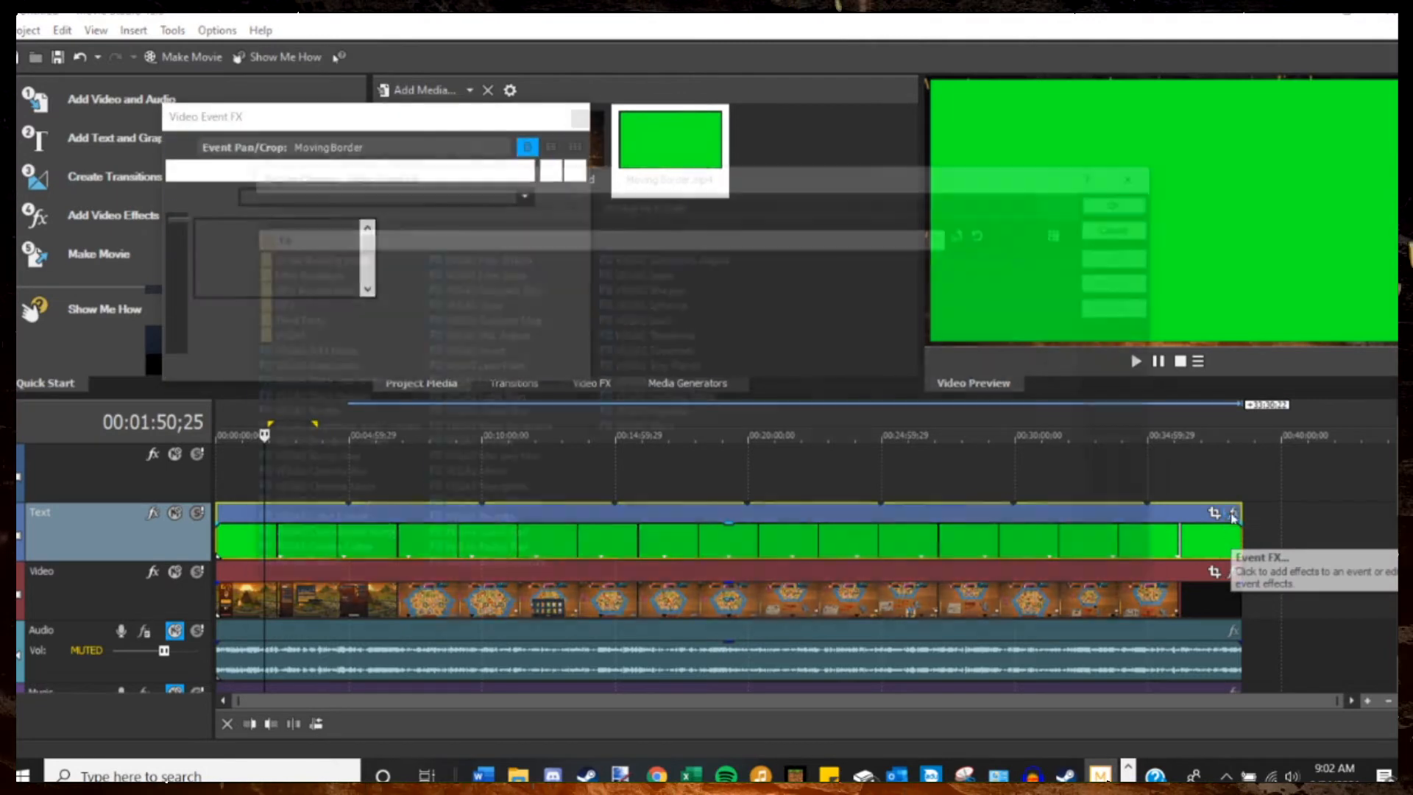
double_click(348, 493)
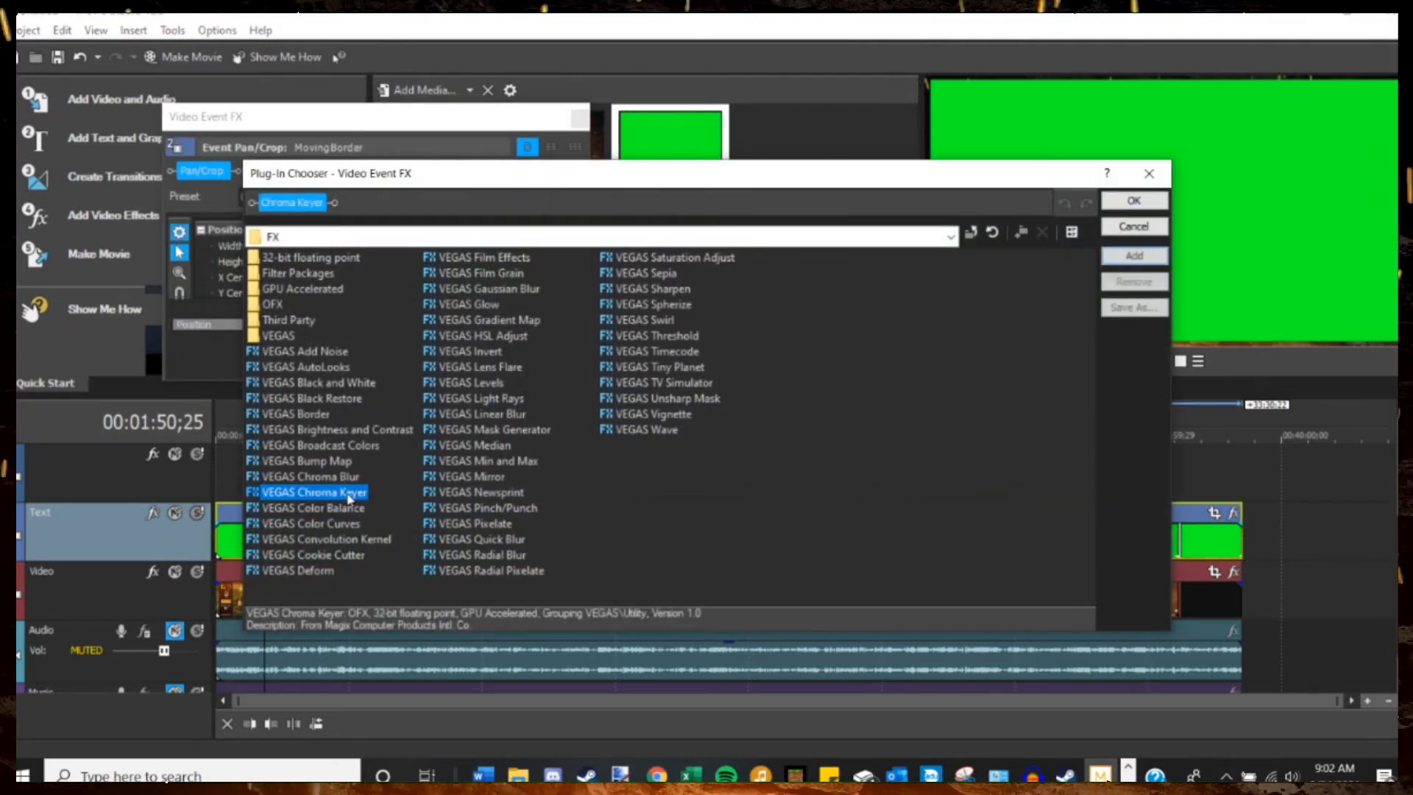
left_click(1134, 201)
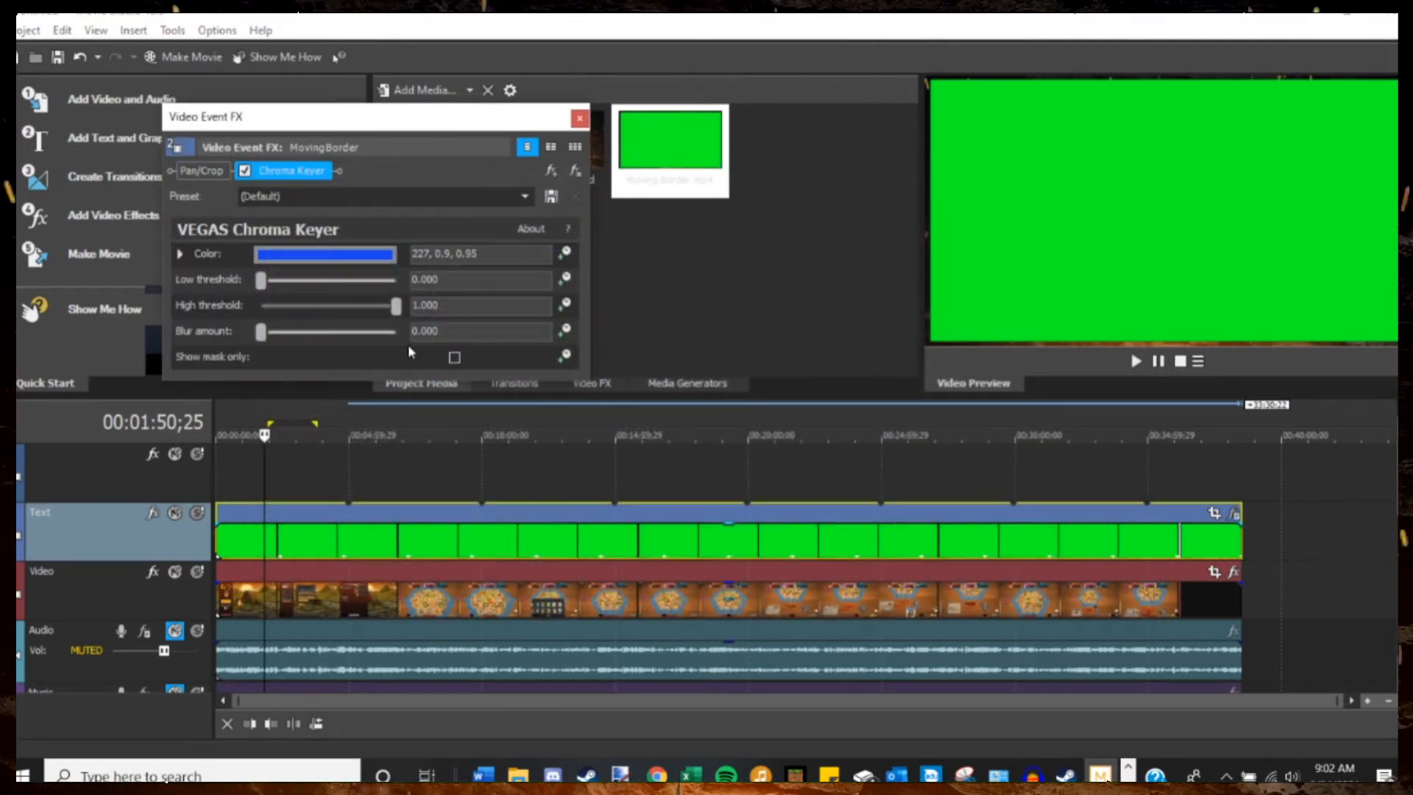
Set the Chroma Keyer color to the border clip's green (128, 1.0, 0.99) by sampling it from the video preview.
left_click(335, 255)
left_click(307, 278)
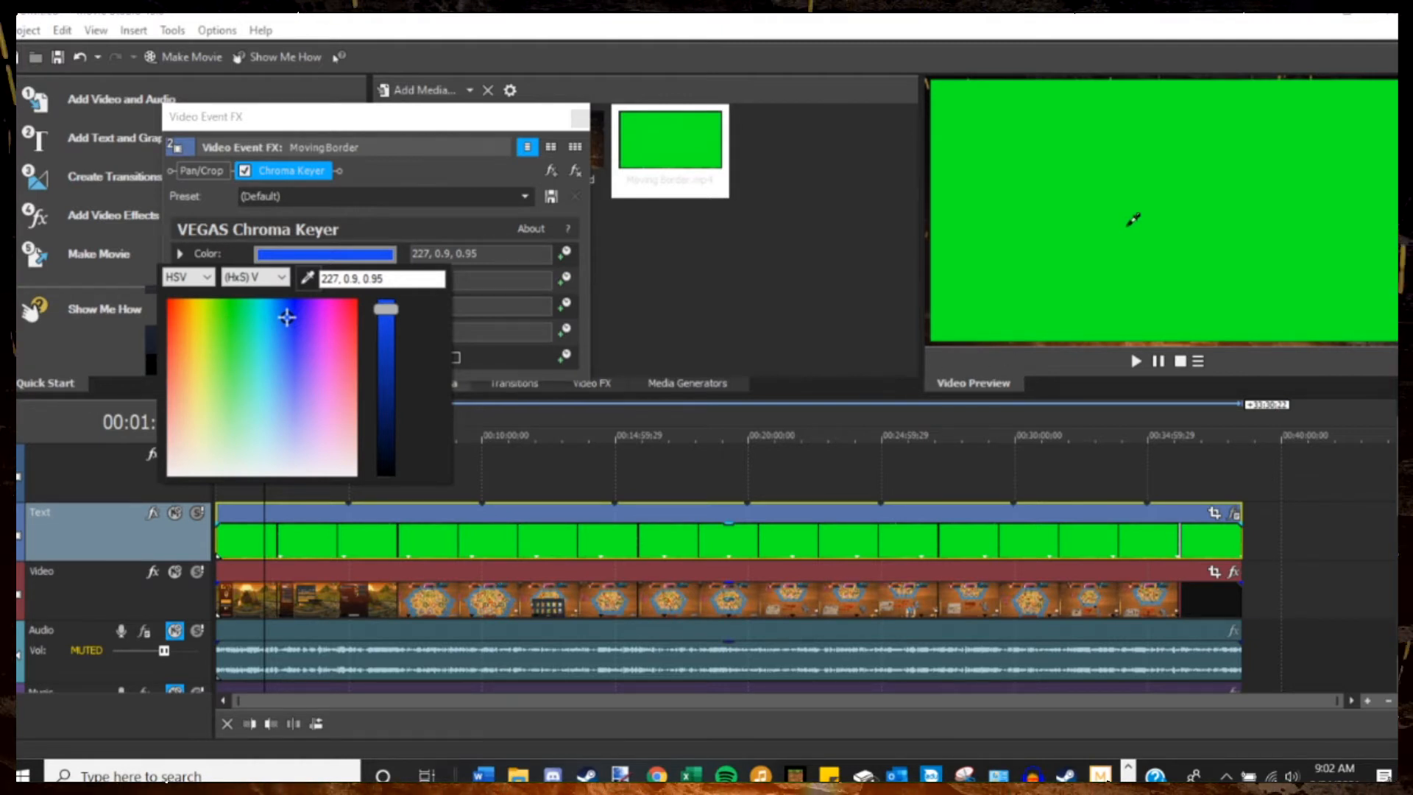
left_click(1134, 218)
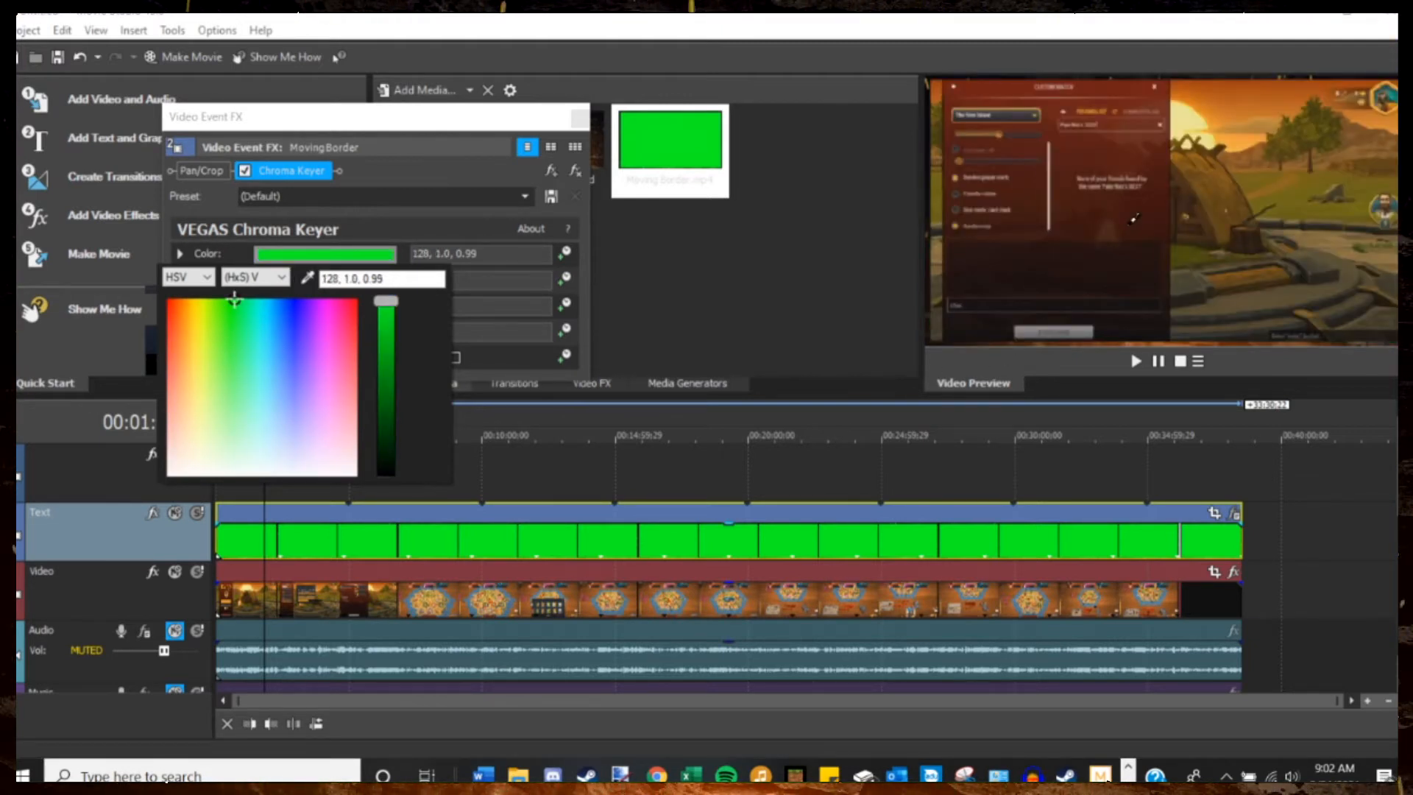
left_click(444, 181)
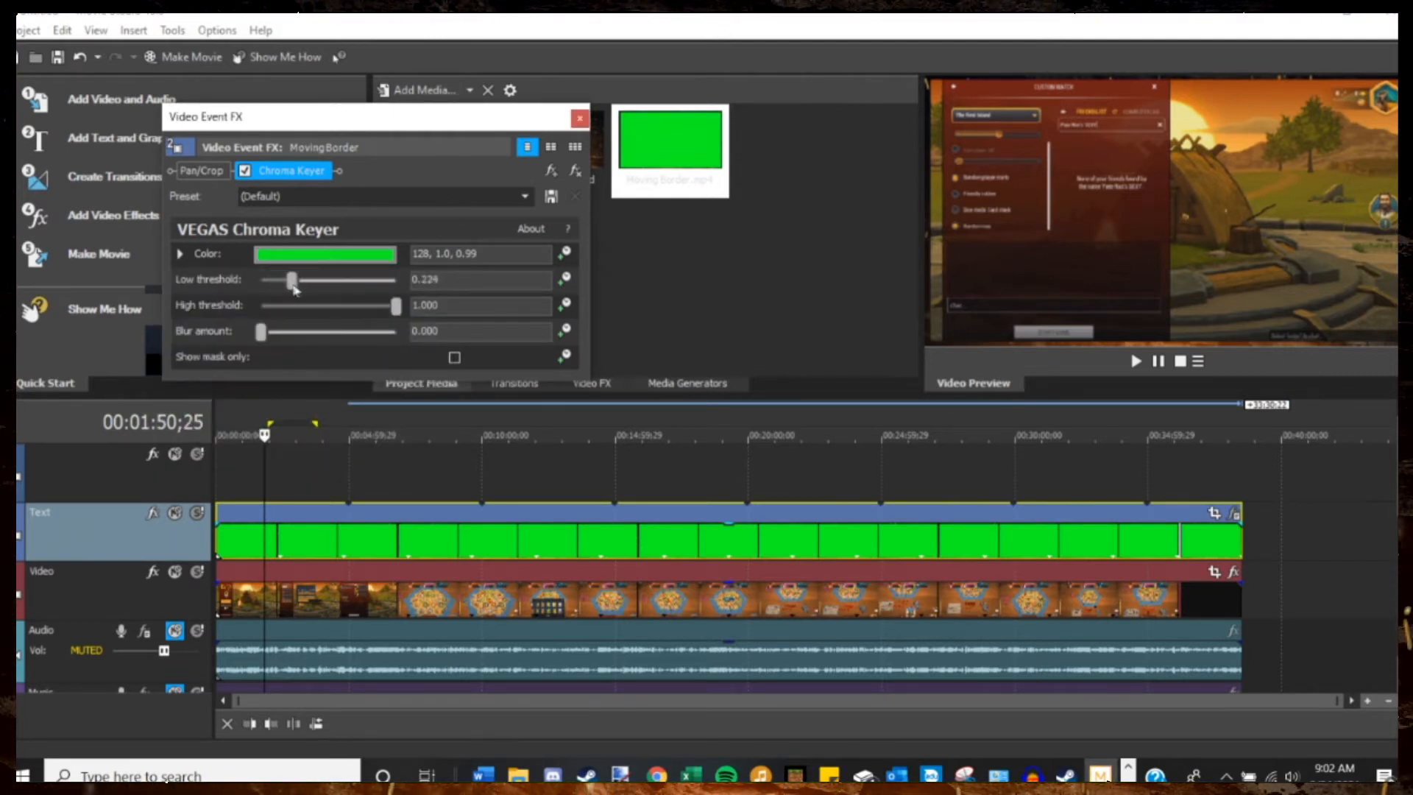
Set the Chroma Keyer's low threshold to 0.422 and high threshold to 0.517, then close the effect settings.
left_click_drag(329, 287, 321, 288)
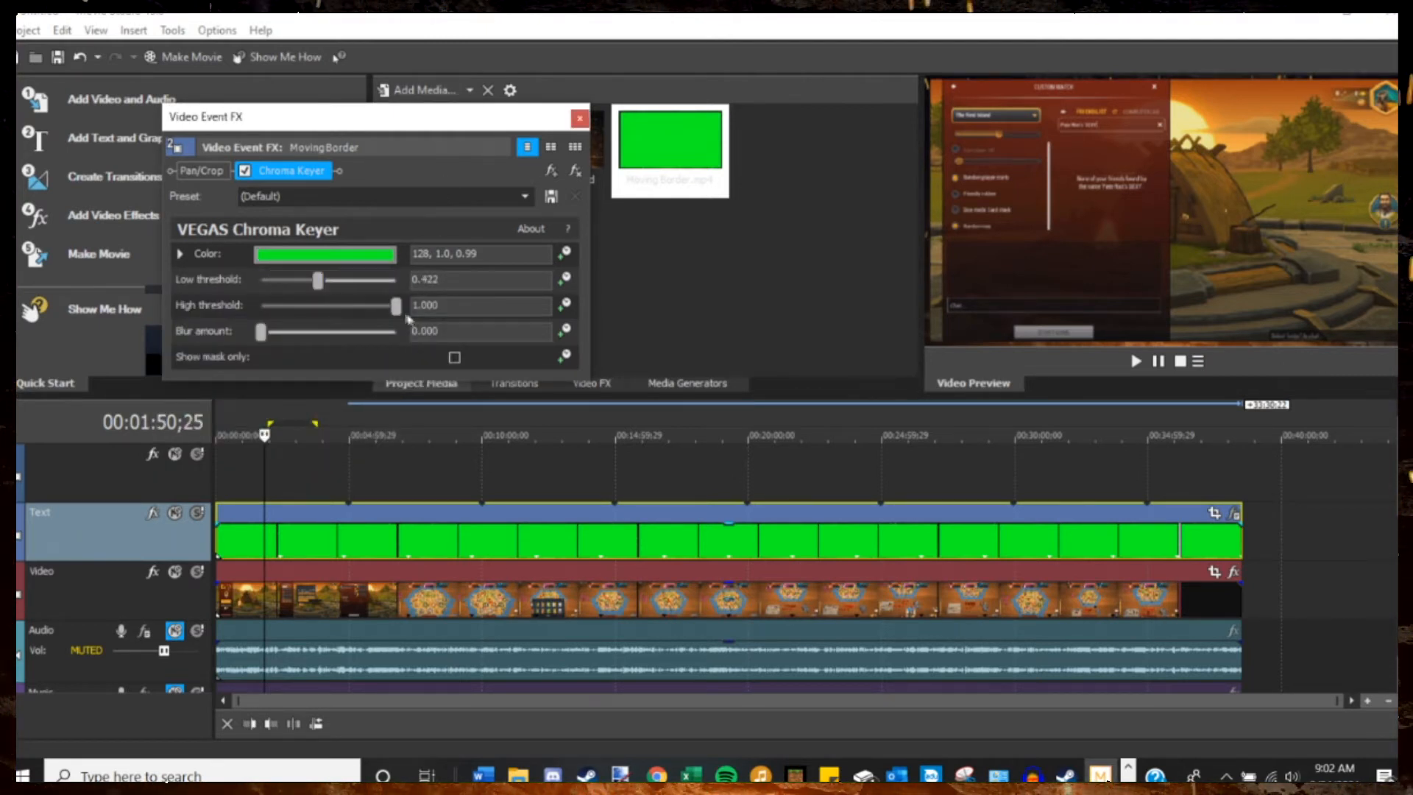
left_click_drag(398, 316, 341, 318)
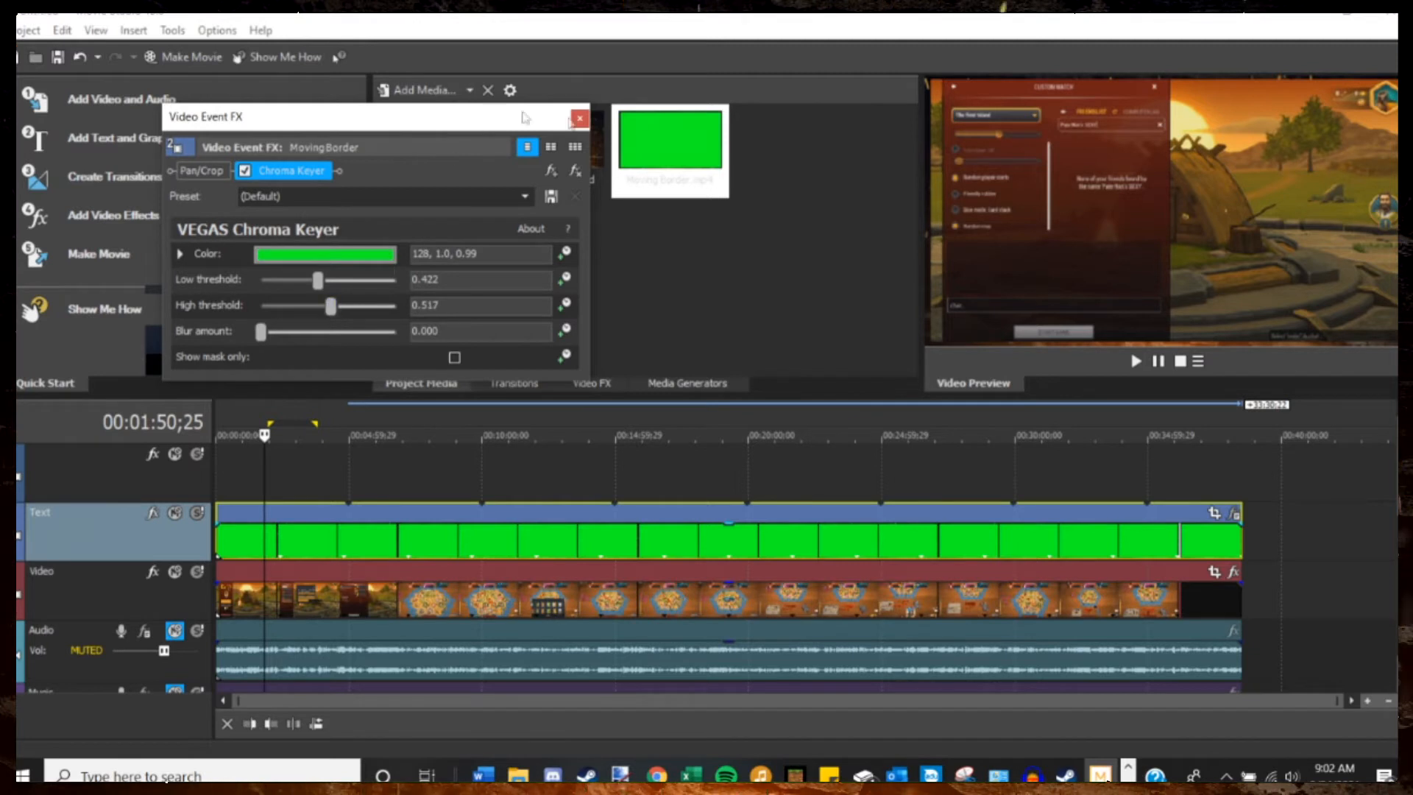
left_click(580, 119)
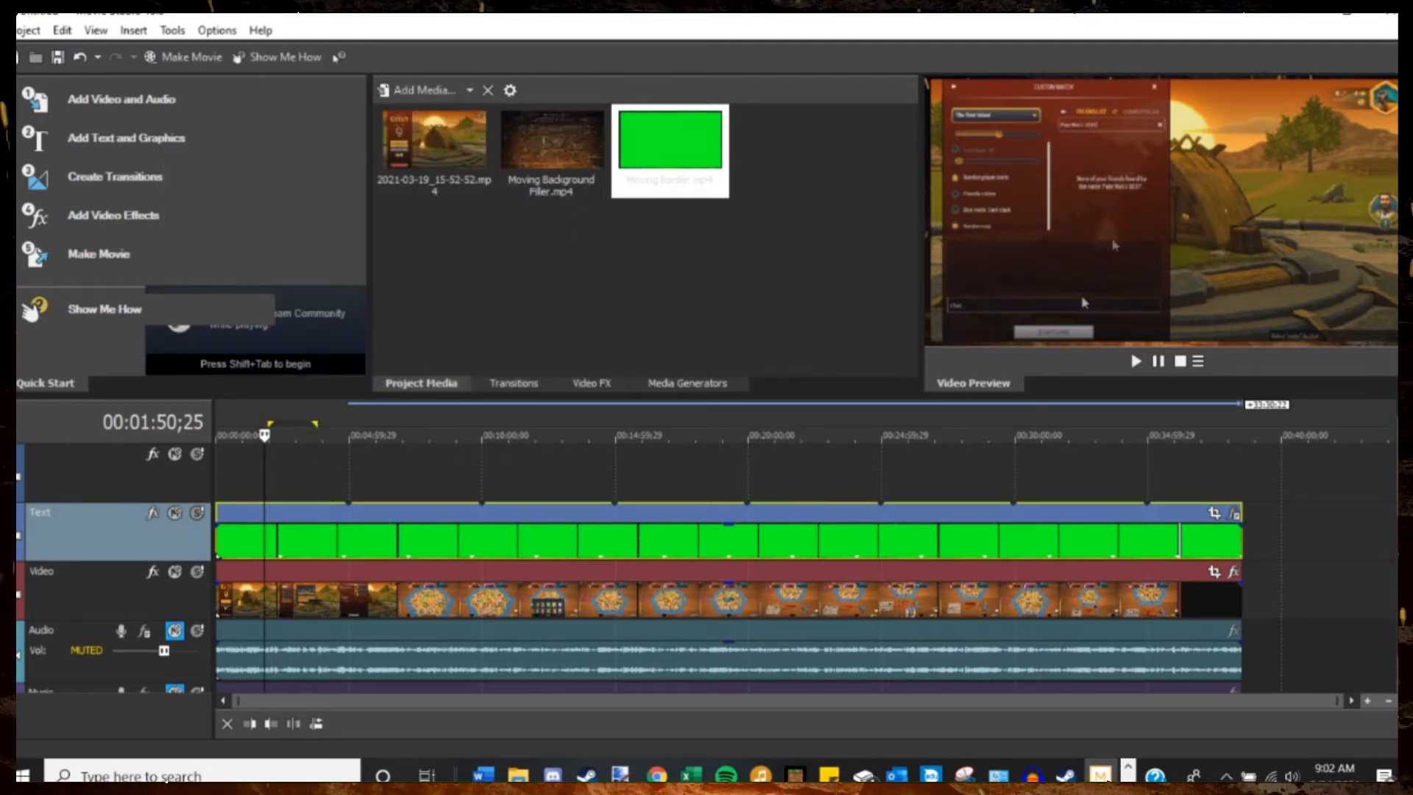
Play back the gameplay with the keyed moving border to check the overlay.
key("space")
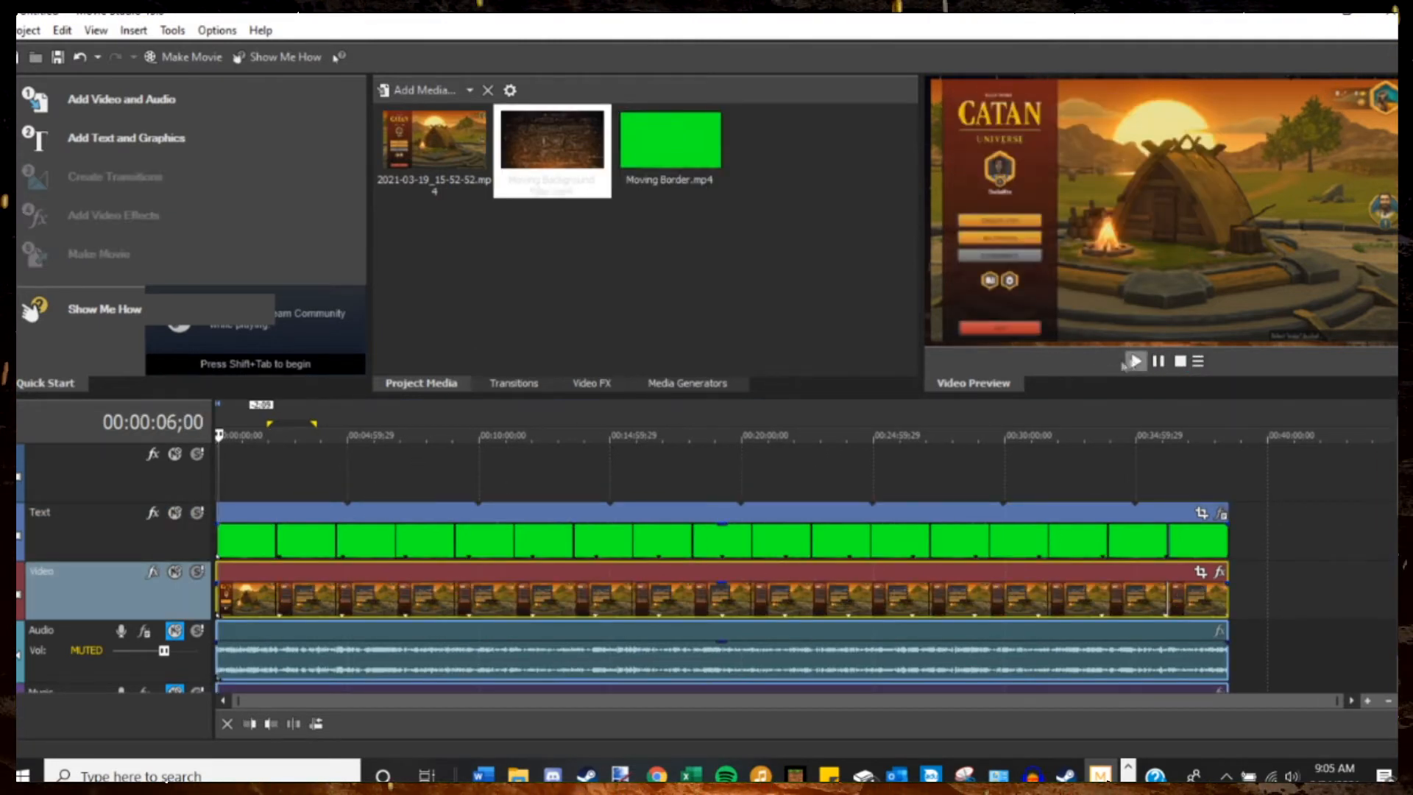
left_click(1134, 361)
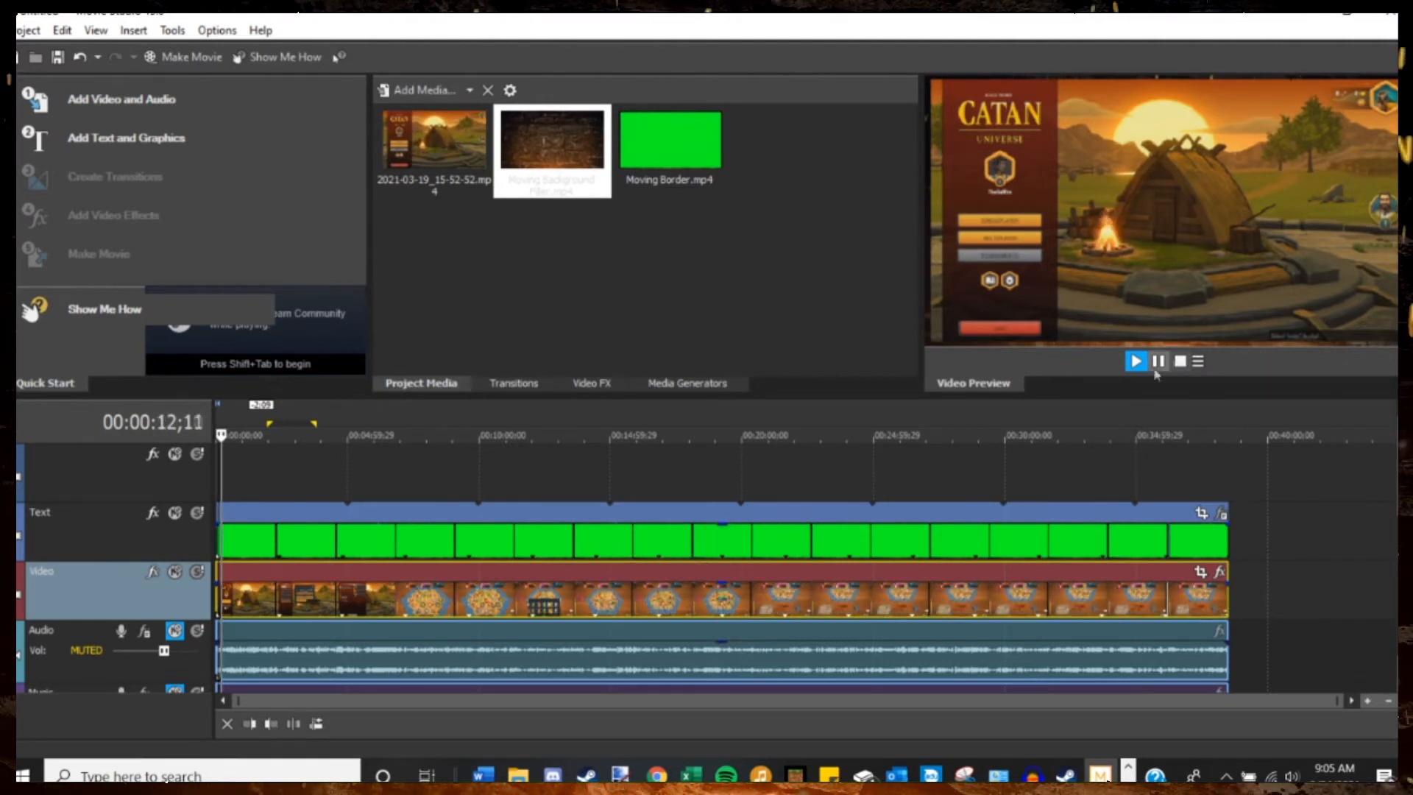
scroll(384, 504, "up", 1)
scroll(384, 503, "up", 5)
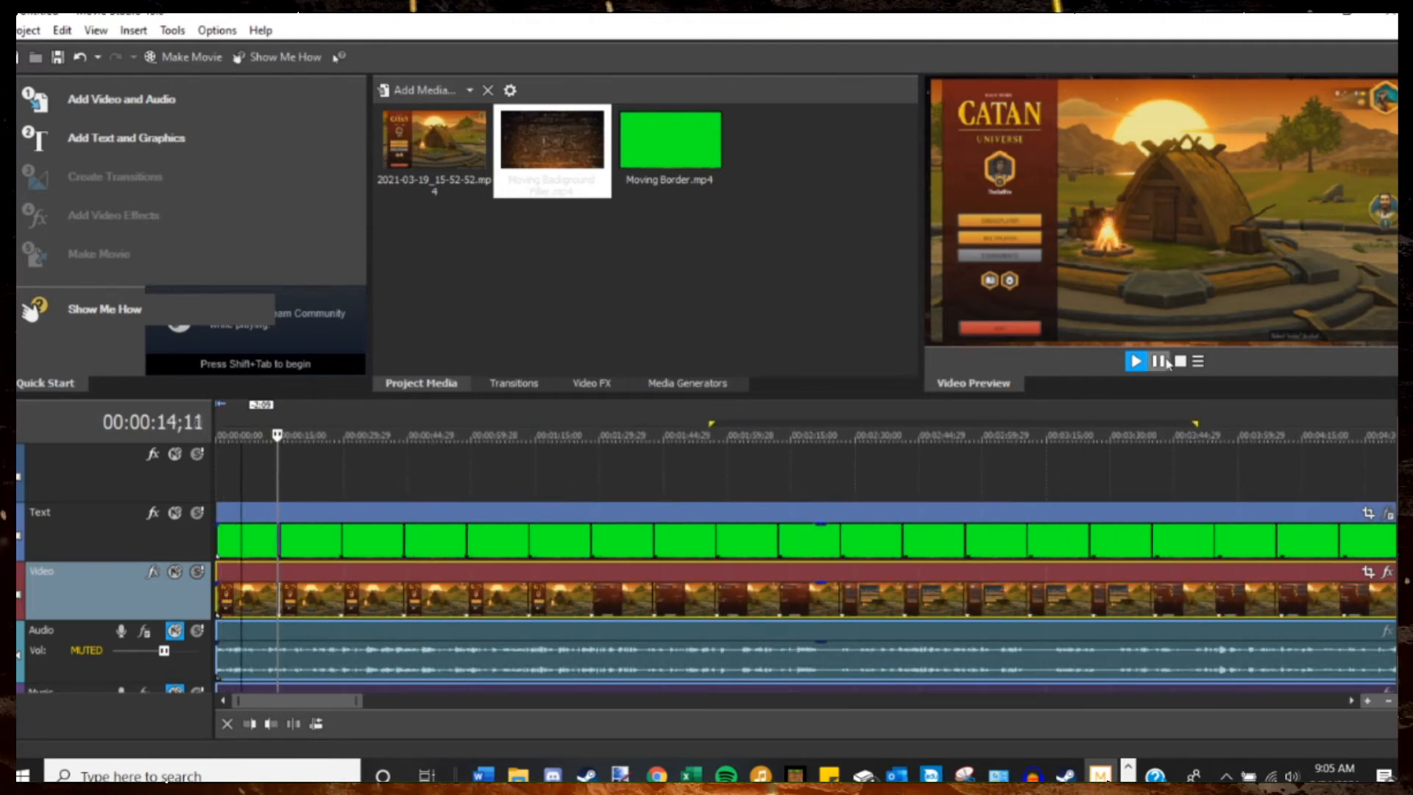
scroll(376, 574, "down", 2)
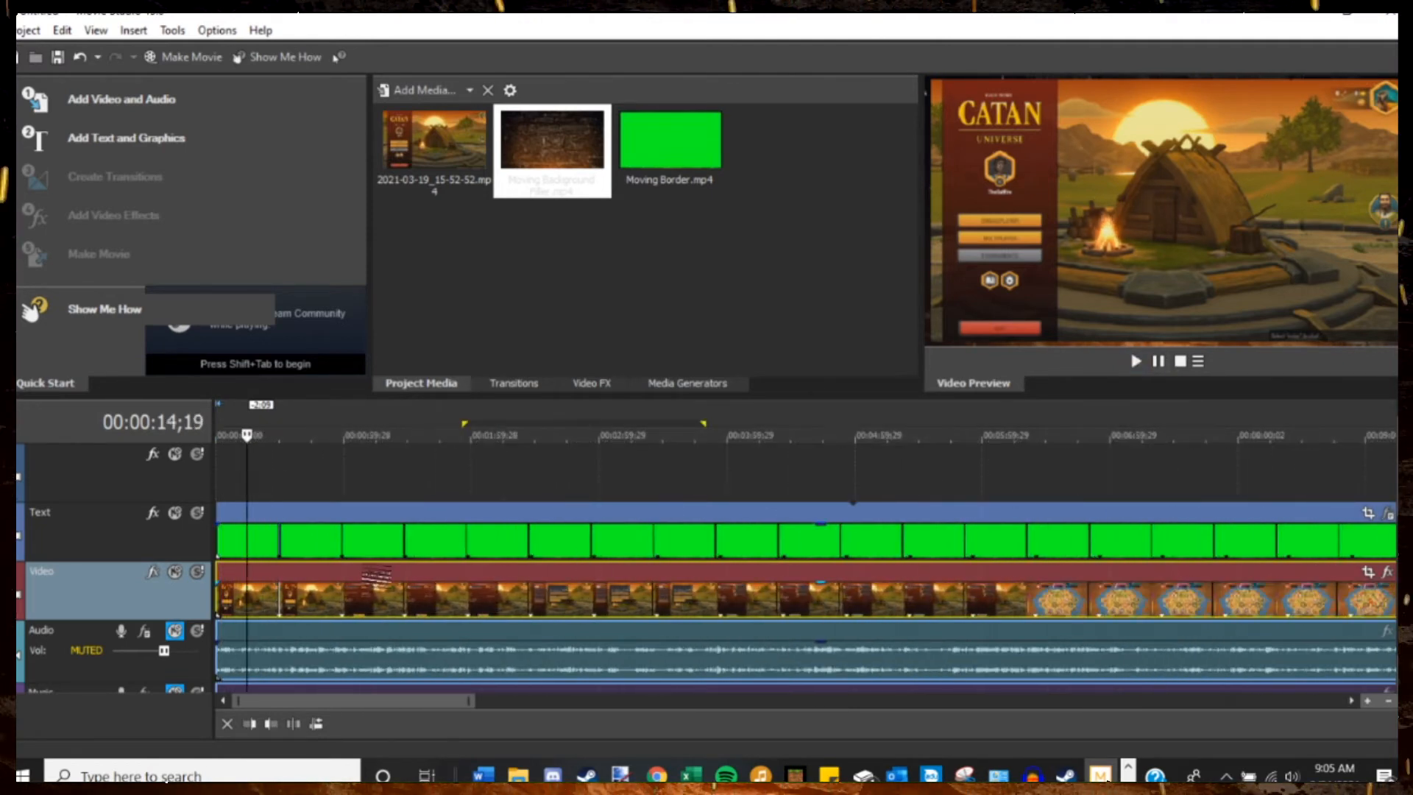
Place the Moving Background Filler.mp4 clip on the Text track, past the end of the Moving Border clip.
left_click_drag(560, 158, 247, 499)
left_click_drag(644, 292, 670, 231)
scroll(741, 470, "down", 5)
left_click_drag(563, 150, 1266, 519)
Ungroup the background filler clip from its audio and delete the audio portion.
right_click(1288, 659)
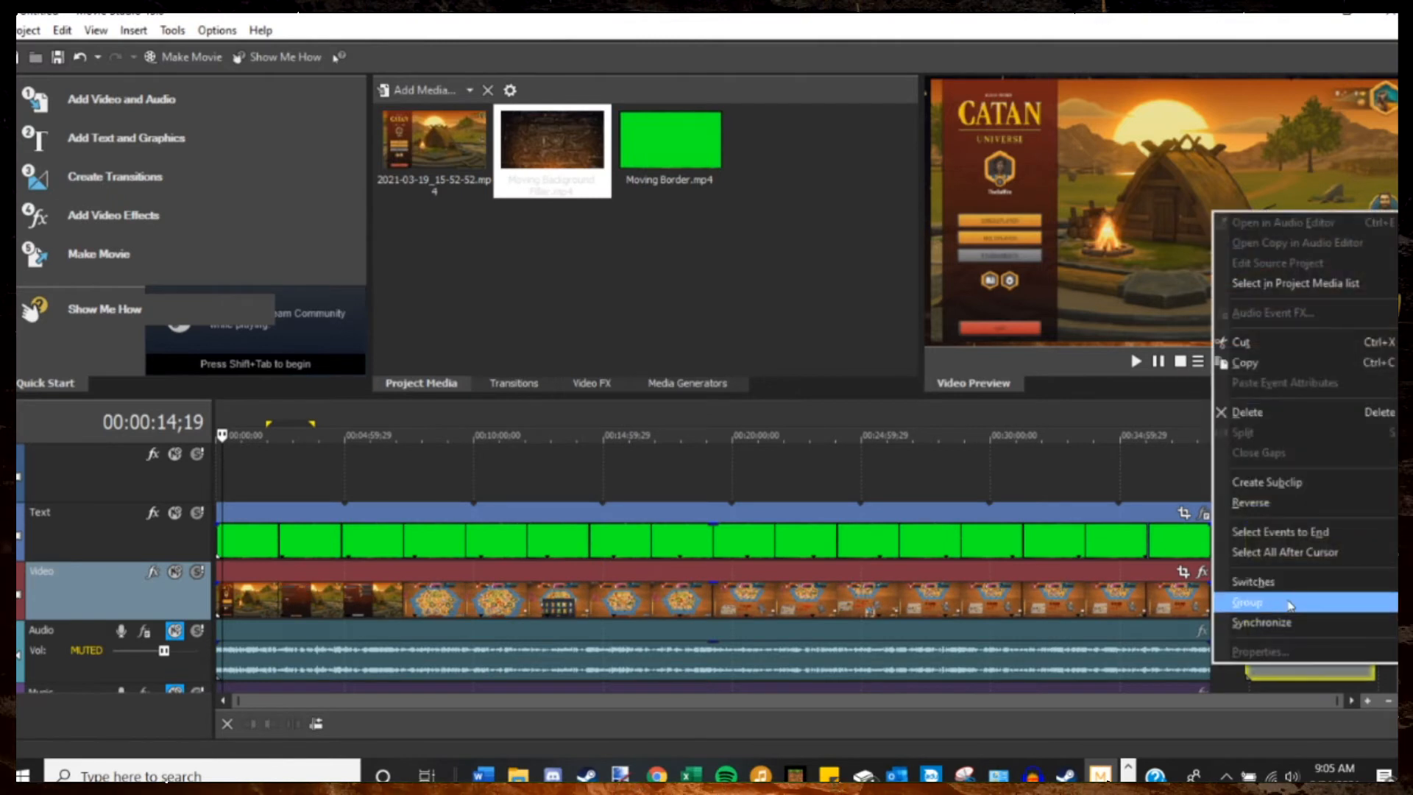
mouse_move(1290, 605)
left_click(1161, 631)
left_click(1289, 649)
key("Delete")
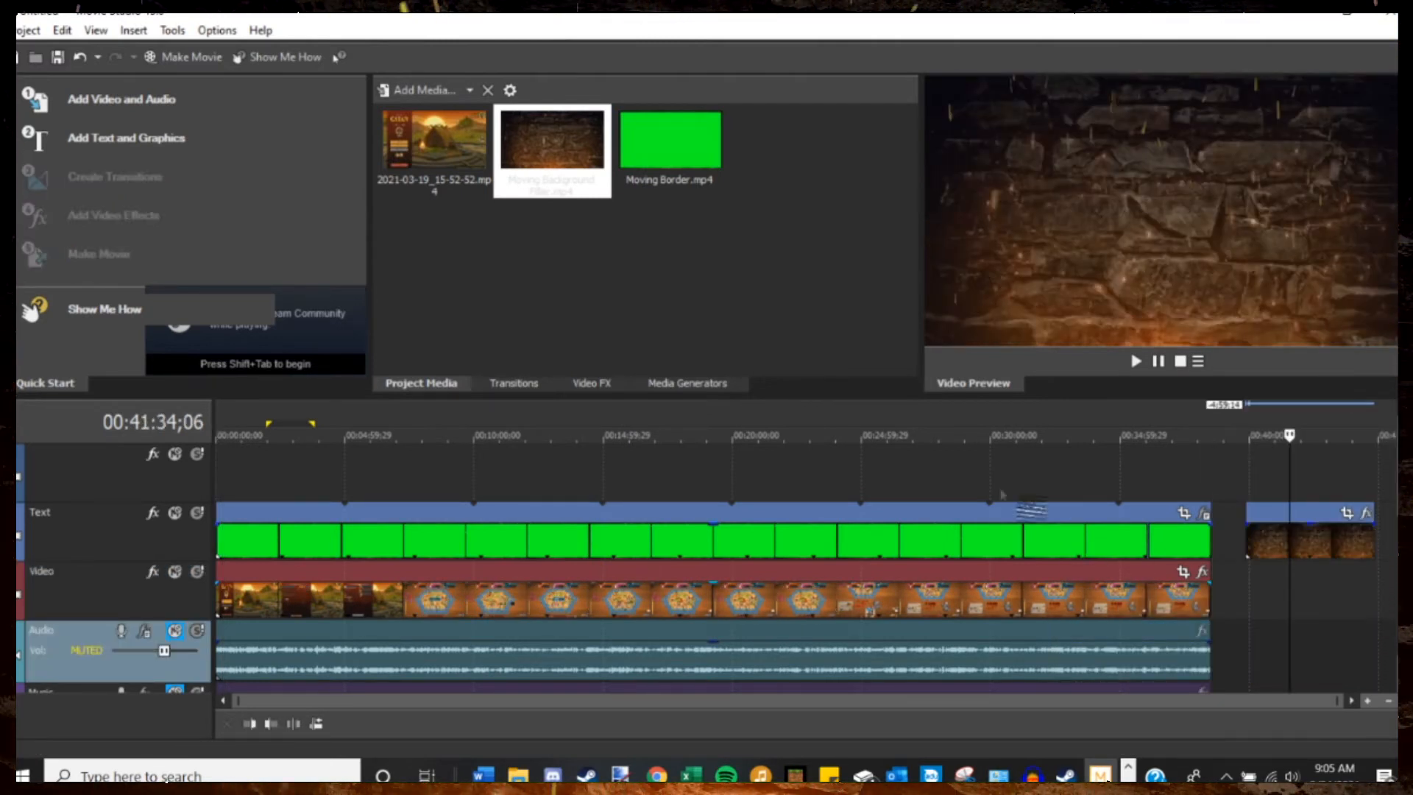
Move the filler clip to the start of the empty track above Text and extend it to the gameplay's end.
left_click_drag(1279, 536, 193, 482)
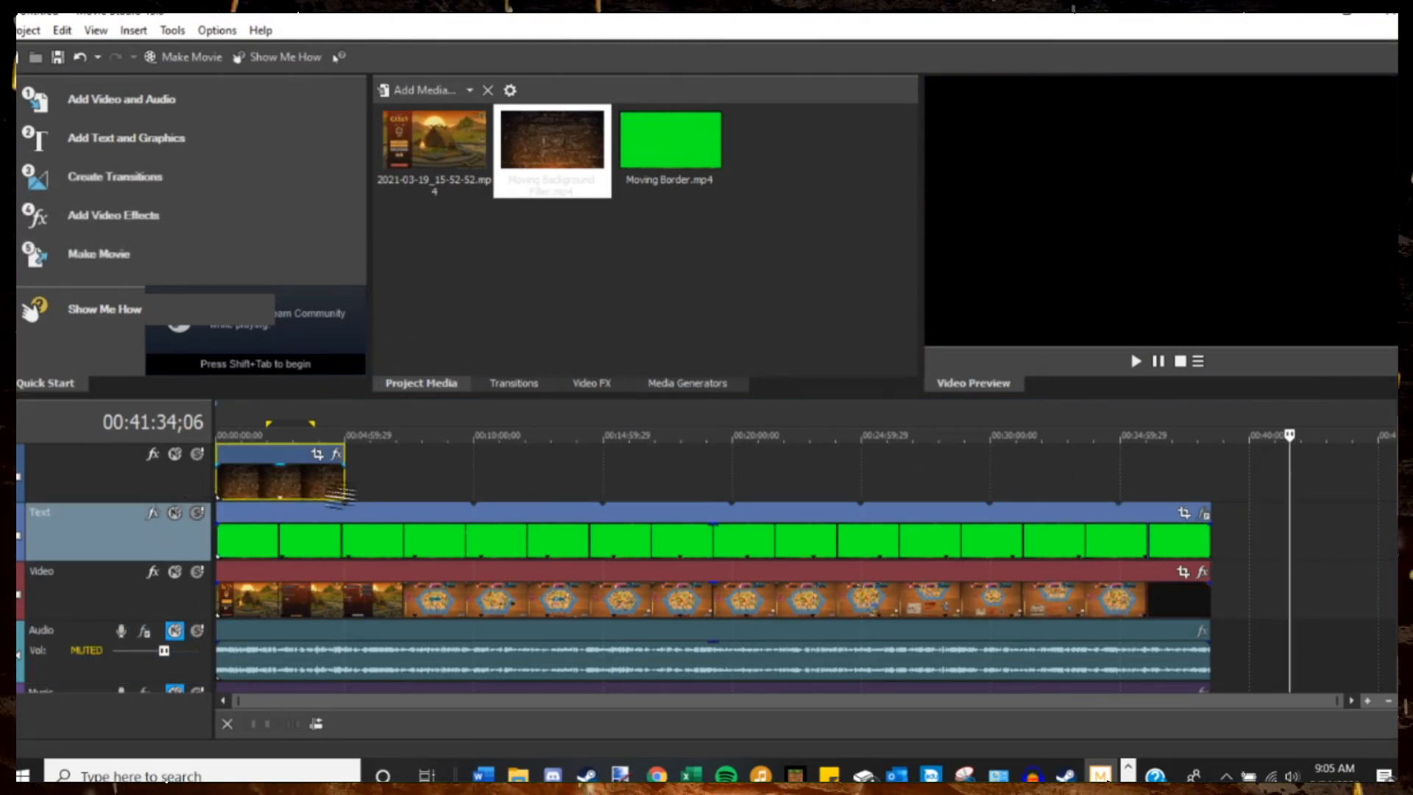
left_click_drag(343, 484, 1212, 465)
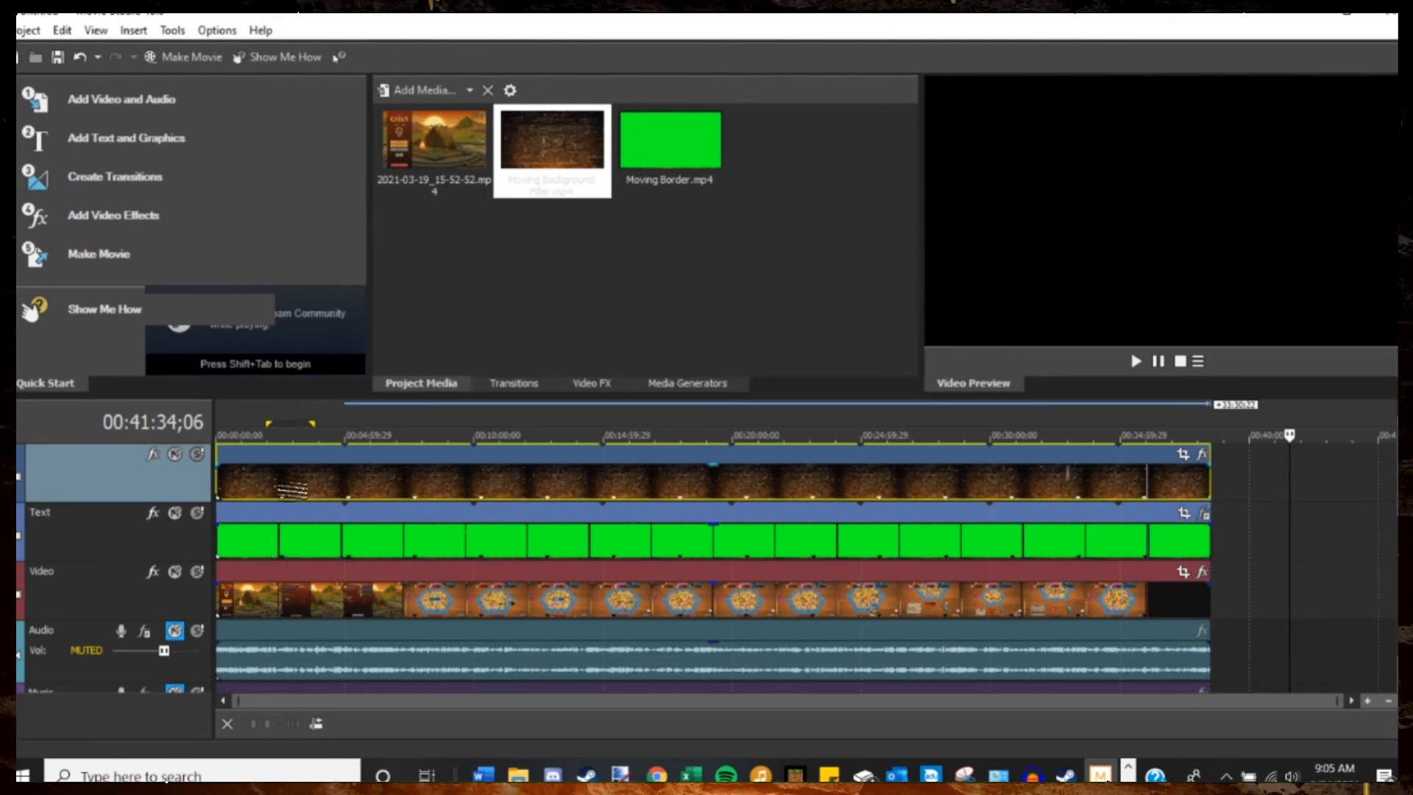
Shift the gameplay clip on the Video track, with its audio, 2 seconds 9 frames later in the timeline.
left_click_drag(262, 440, 235, 440)
scroll(249, 509, "up", 5)
scroll(249, 510, "up", 3)
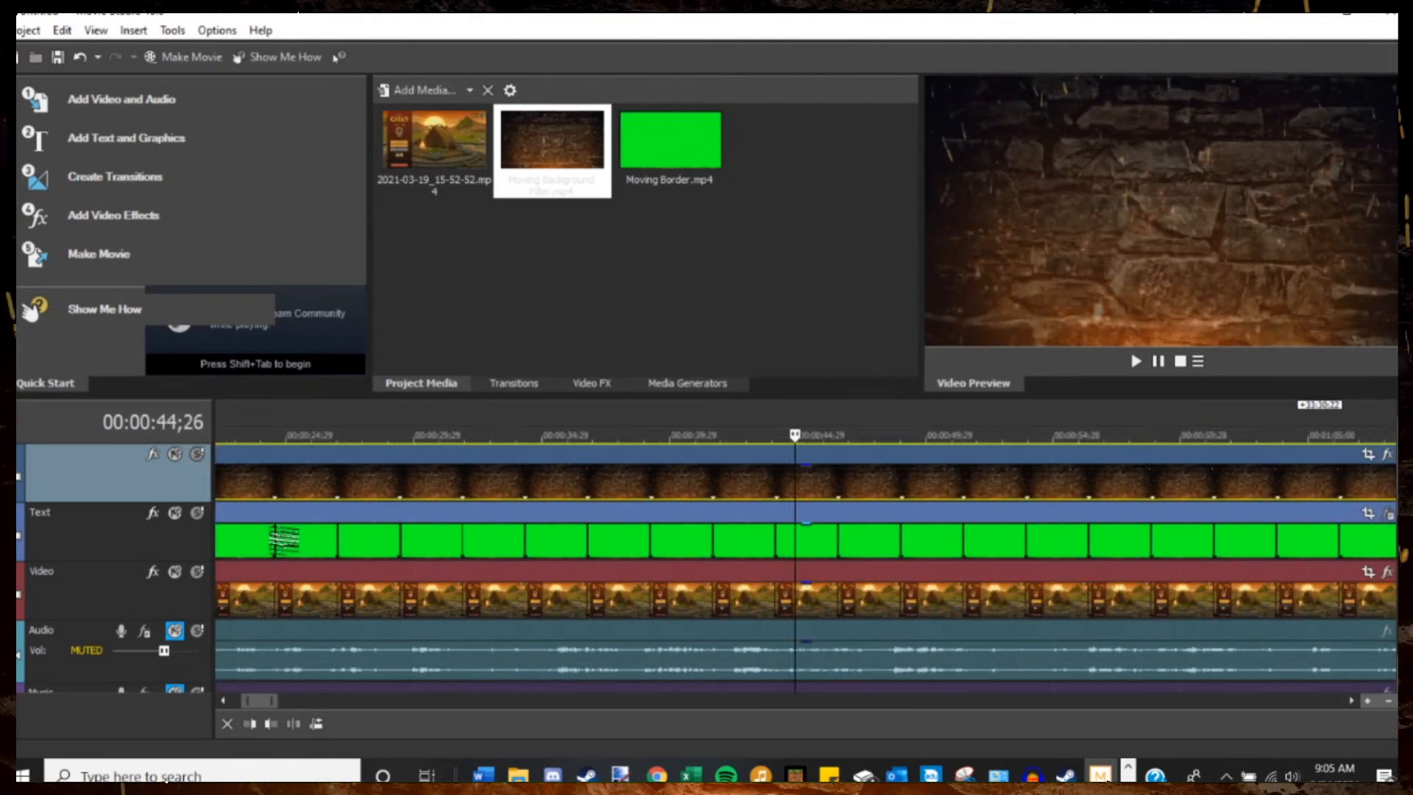
mouse_move(294, 591)
left_mouse_down()
mouse_move(346, 592)
mouse_move(293, 594)
mouse_move(337, 595)
mouse_move(310, 594)
left_mouse_up()
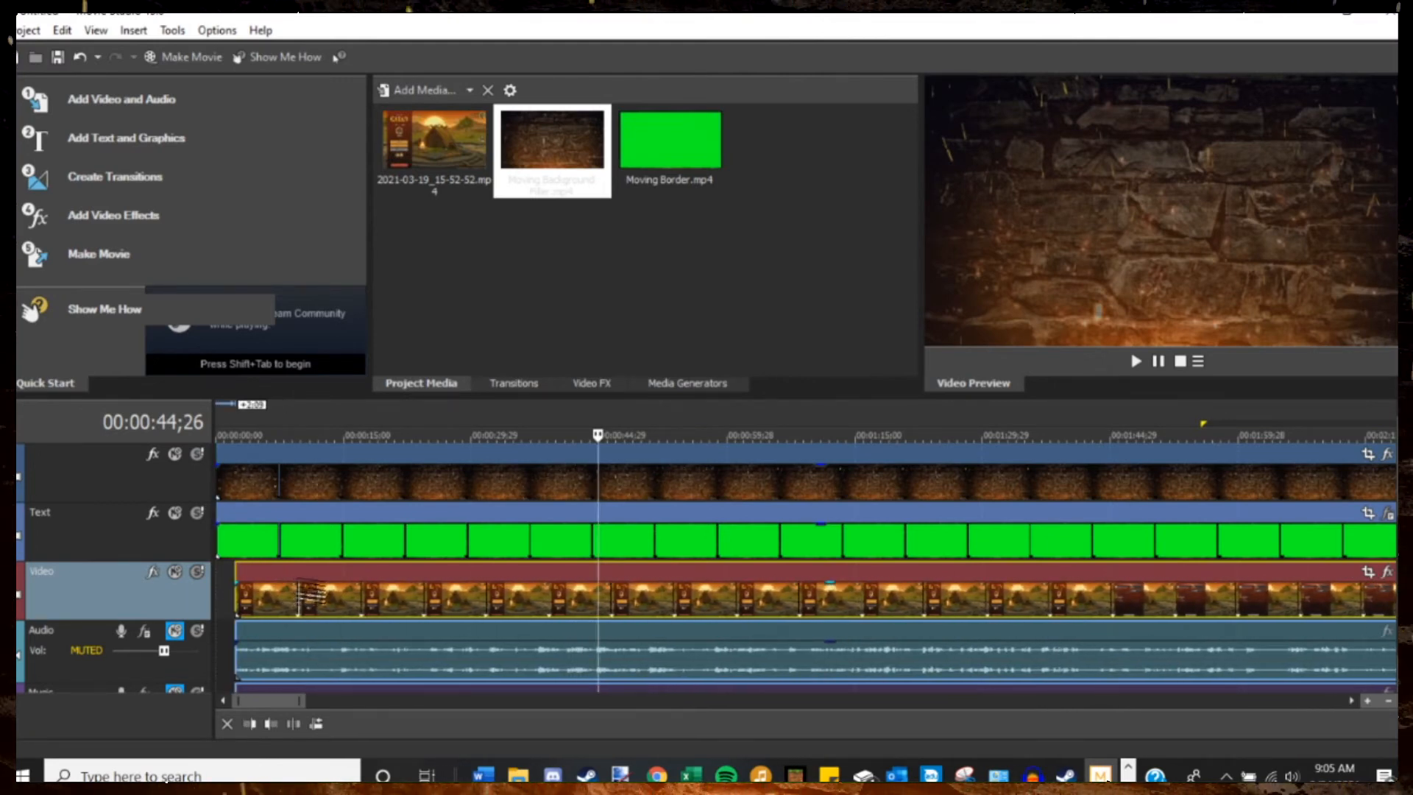
scroll(313, 516, "down", 3)
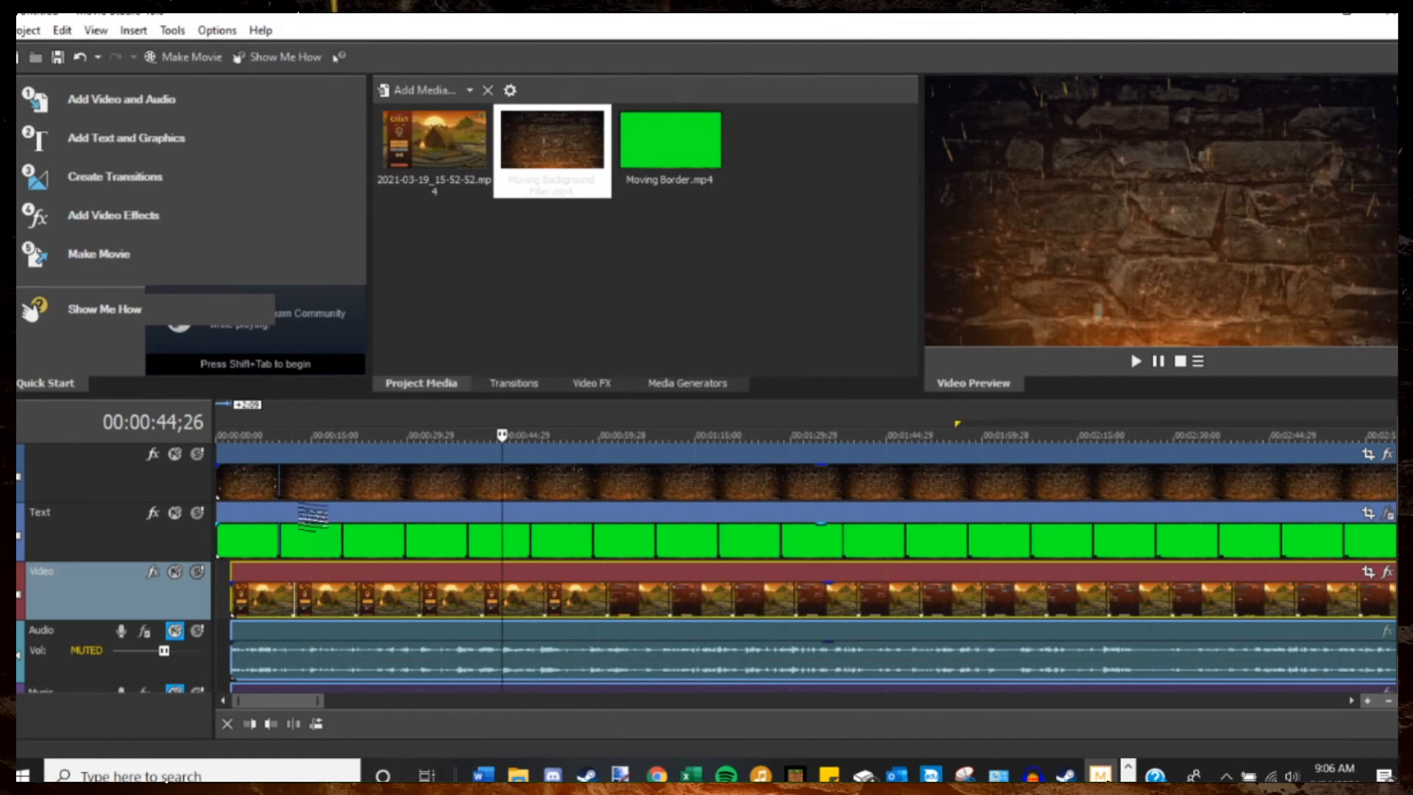
Split the filler clip at 00:00:03;07 and add a short fade-out to the end of its opening piece.
left_click(235, 434)
scroll(300, 536, "up", 10)
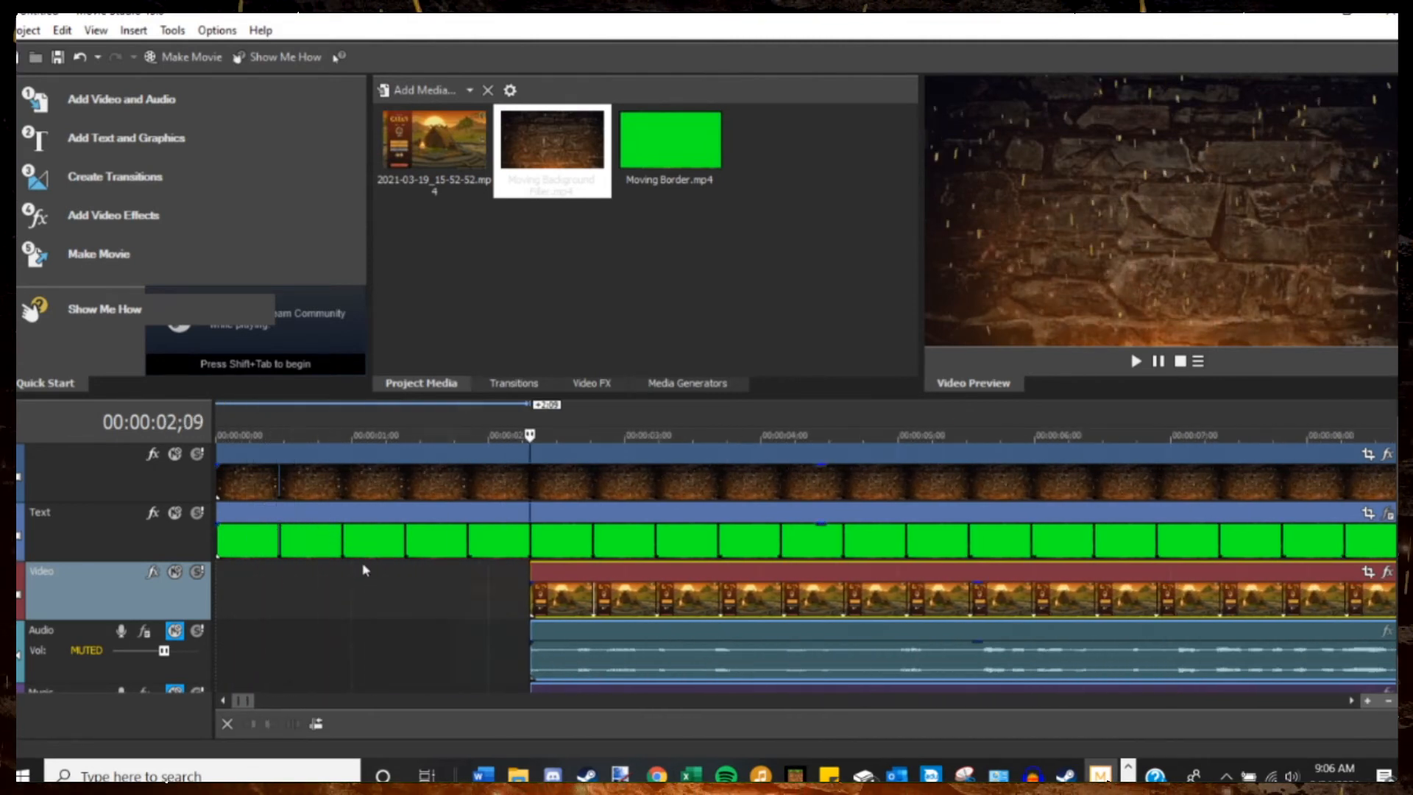
left_click(607, 434)
left_click_drag(607, 434, 657, 434)
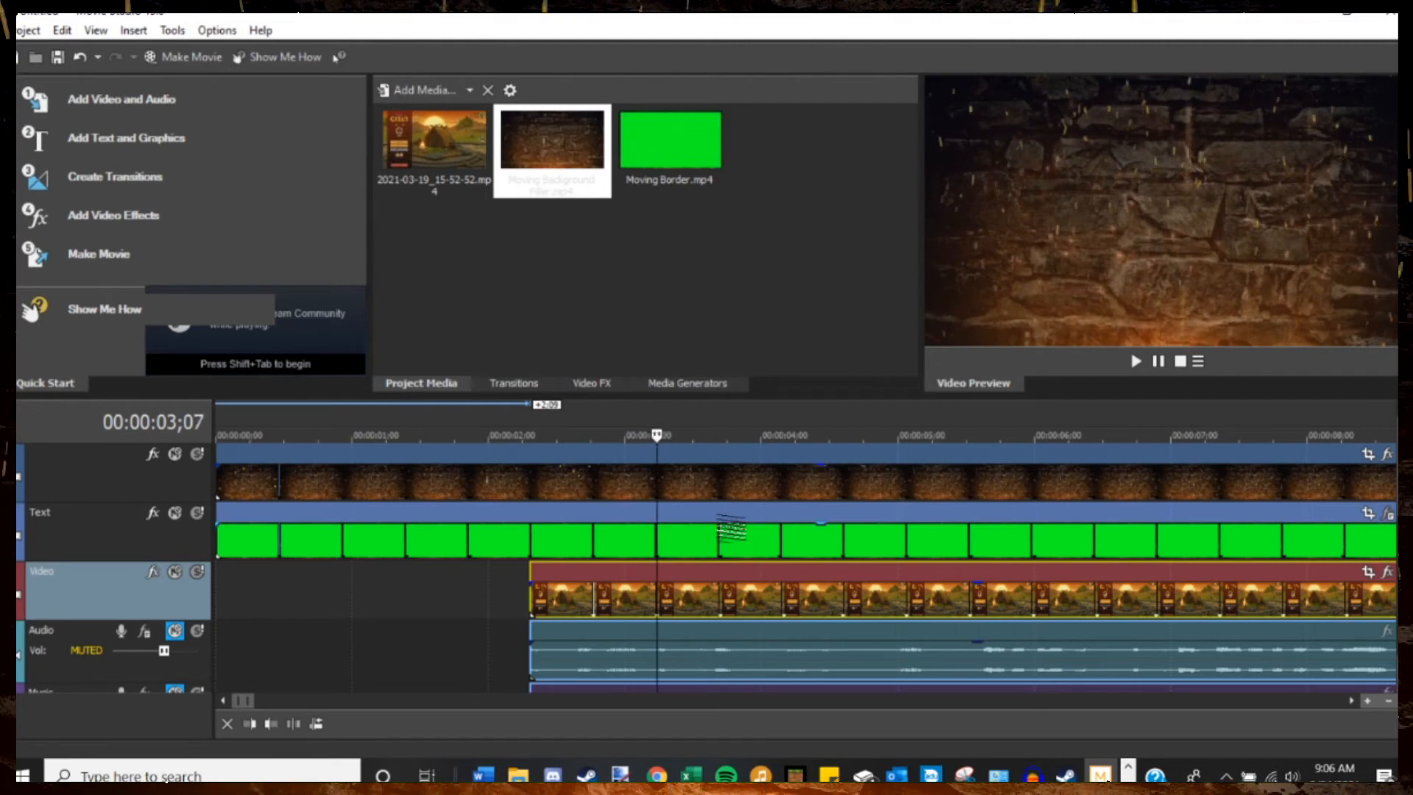
right_click(722, 489)
left_click(823, 259)
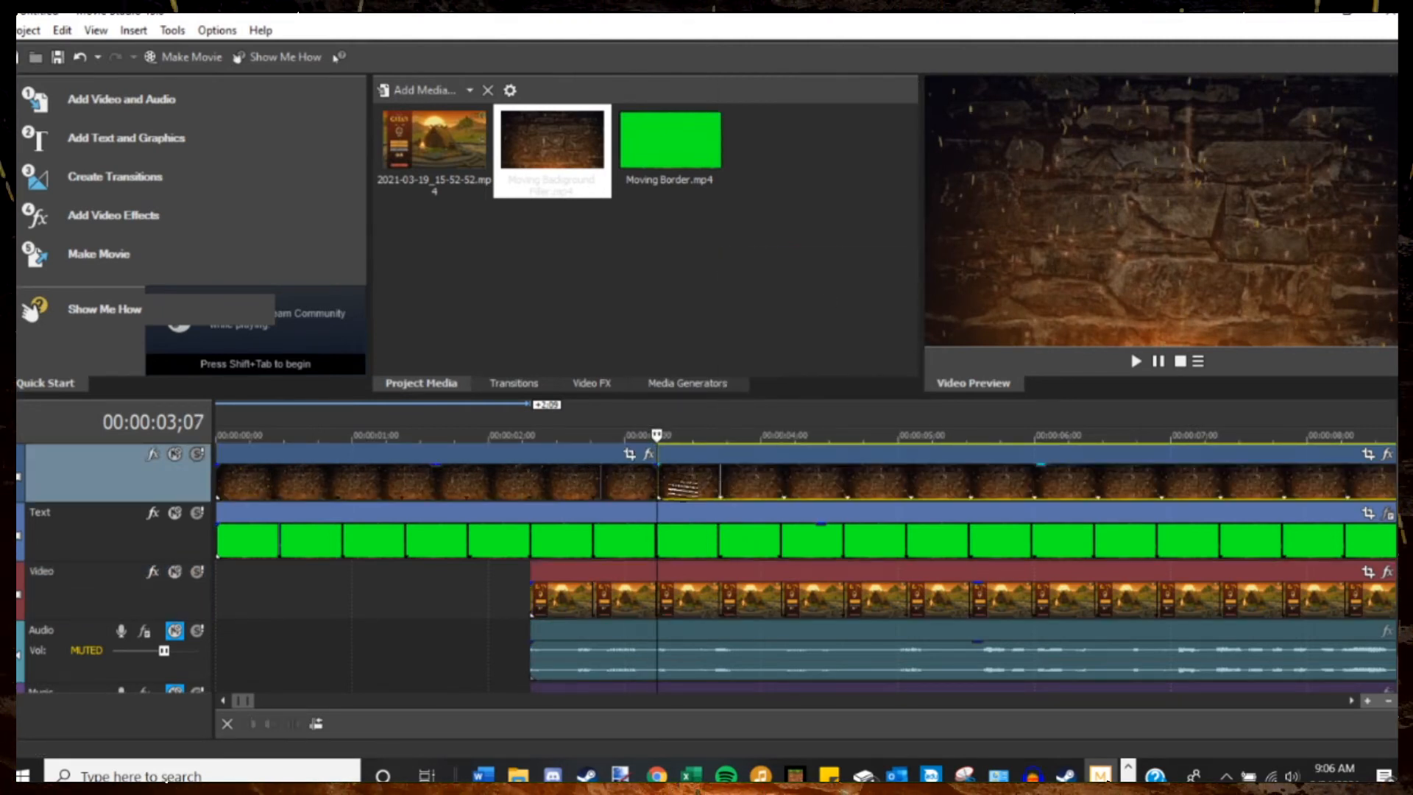
left_click_drag(656, 466, 581, 468)
Extend the end of the filler clip by 2 seconds 9 frames to line up with the gameplay's end.
scroll(717, 496, "down", 14)
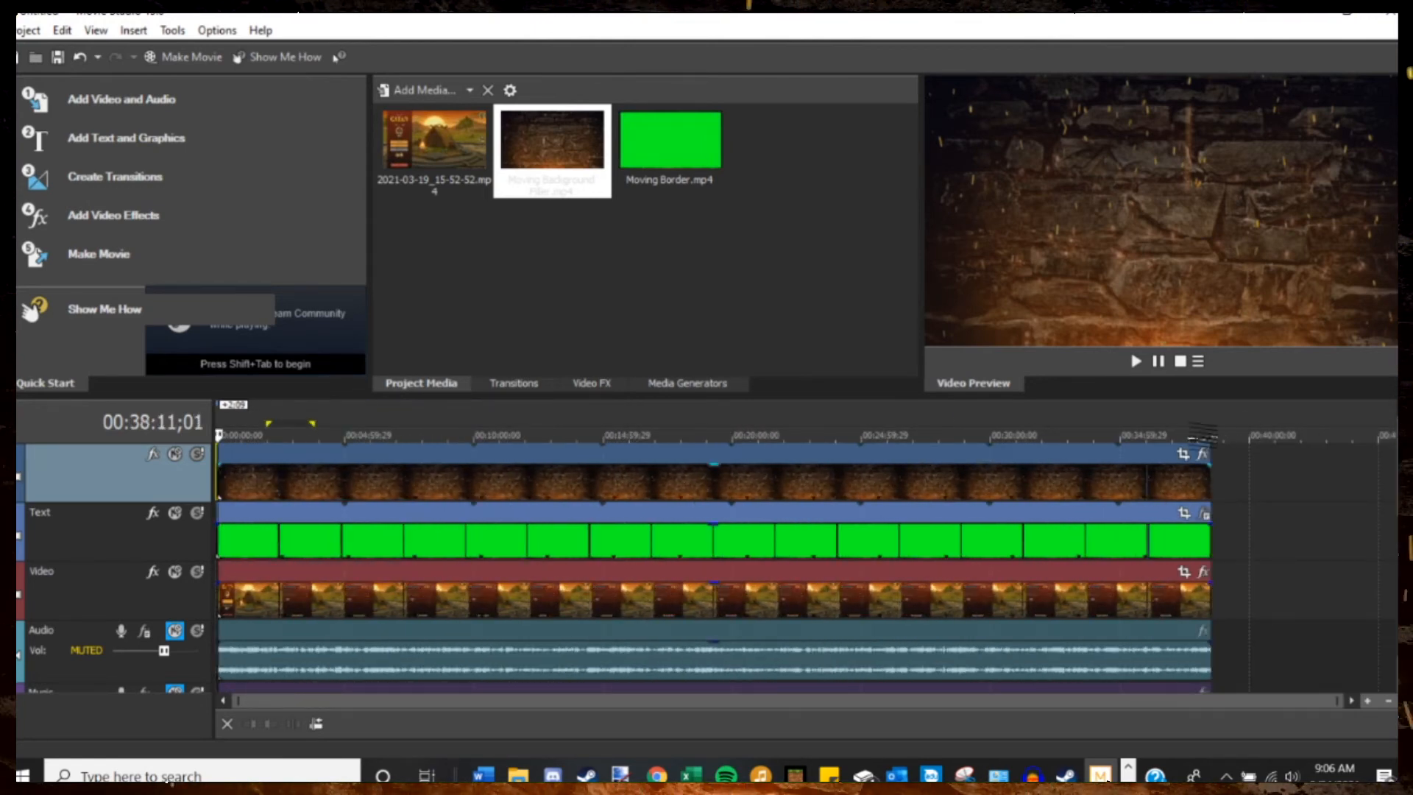
left_click(1202, 434)
scroll(1310, 520, "up", 12)
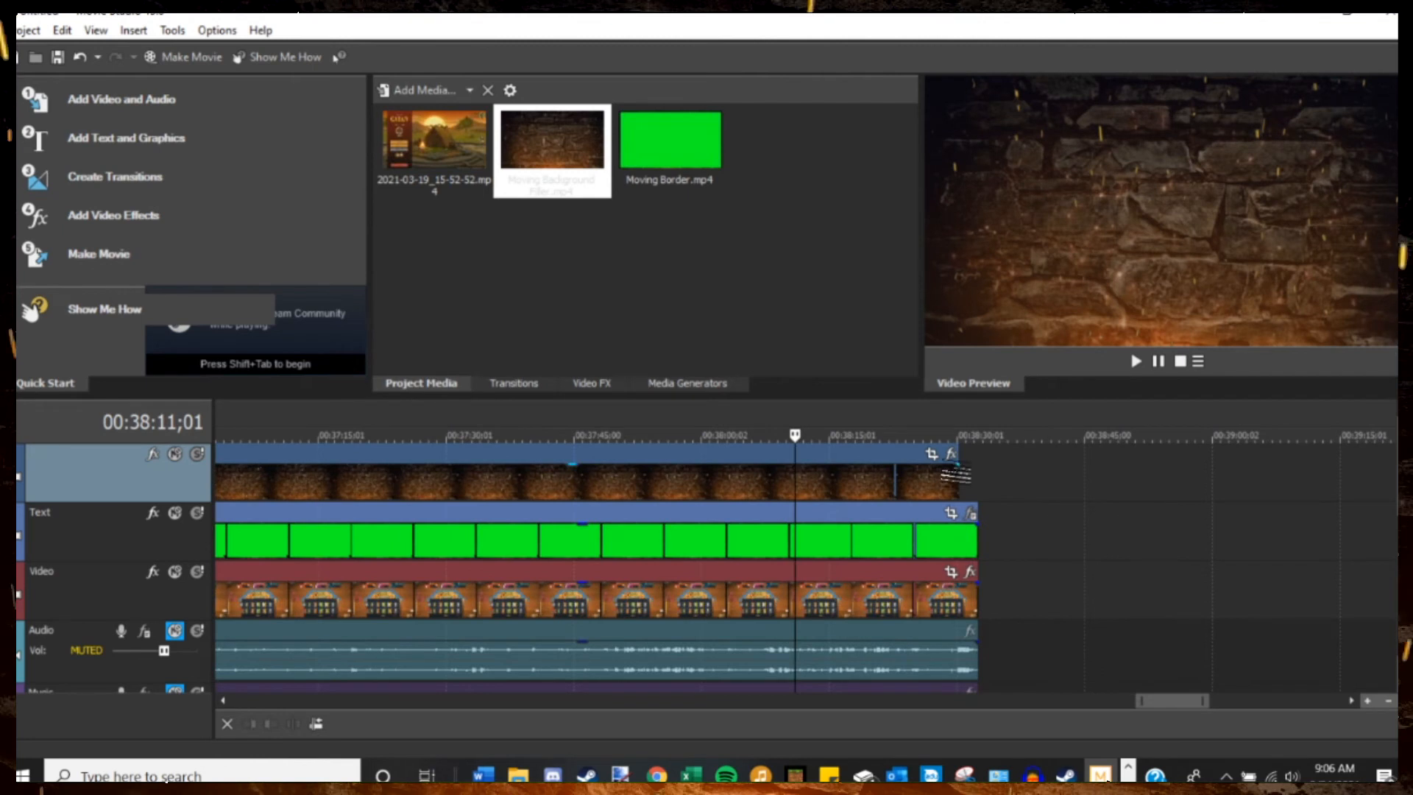
left_click_drag(956, 475, 973, 479)
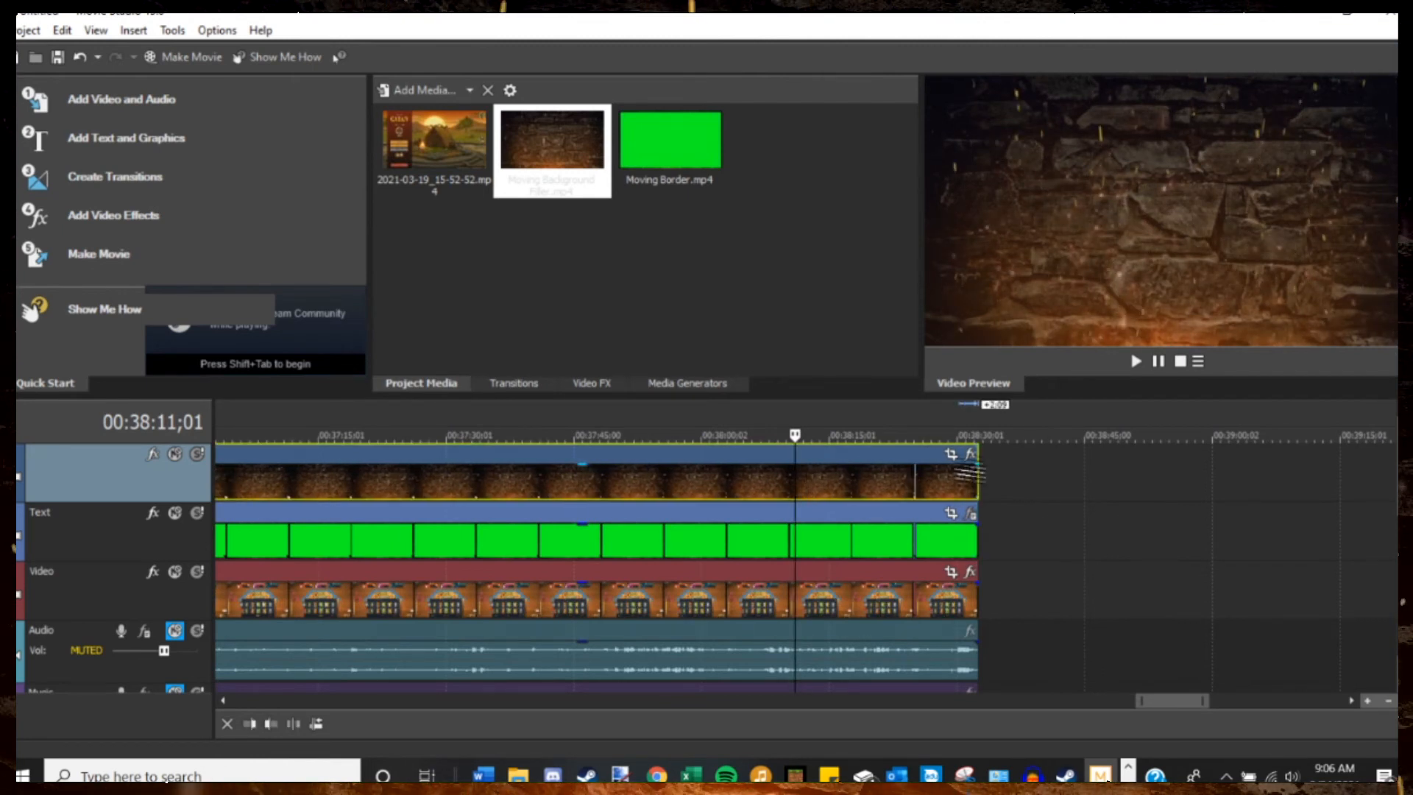
left_click(977, 484)
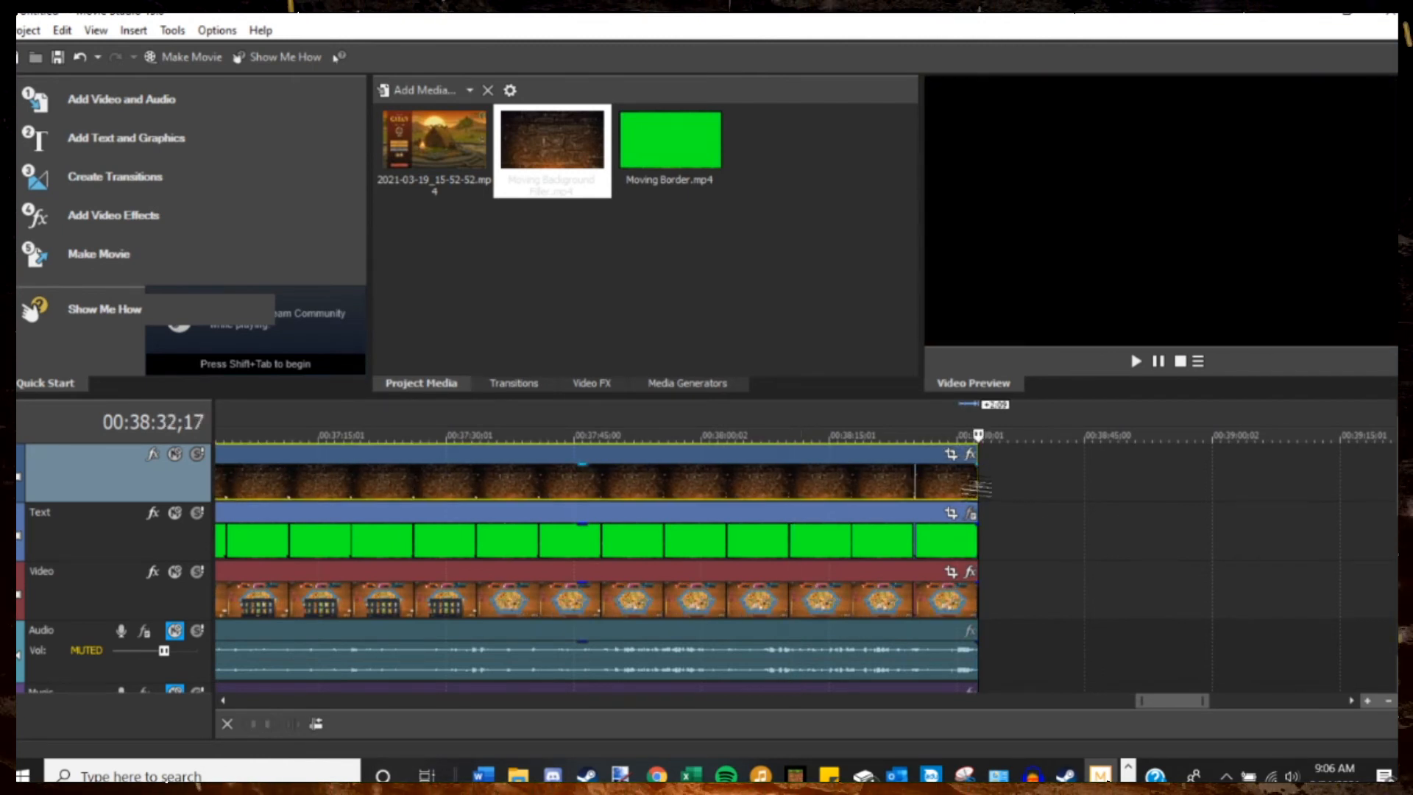
scroll(1102, 518, "down", 10)
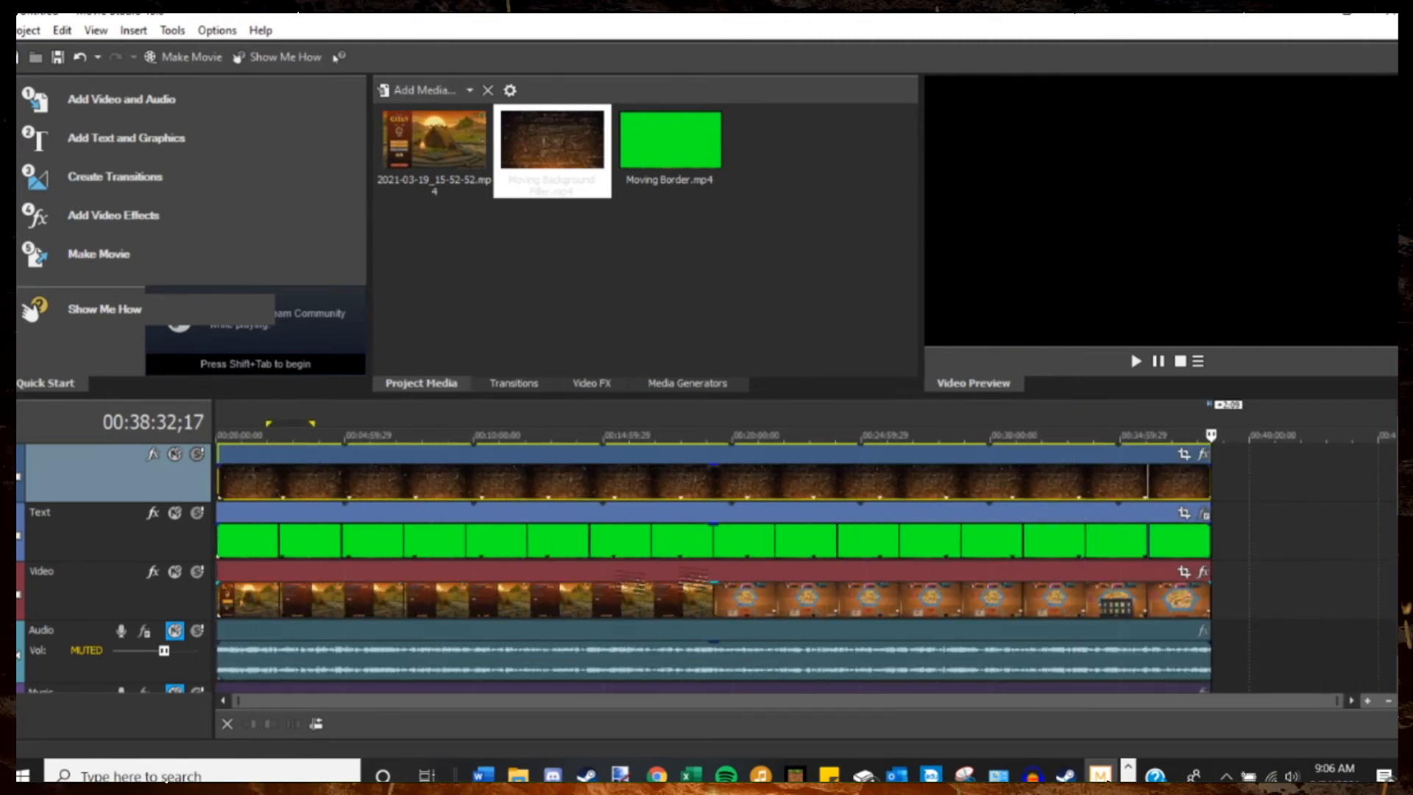
scroll(309, 527, "up", 3)
scroll(294, 518, "down", 3)
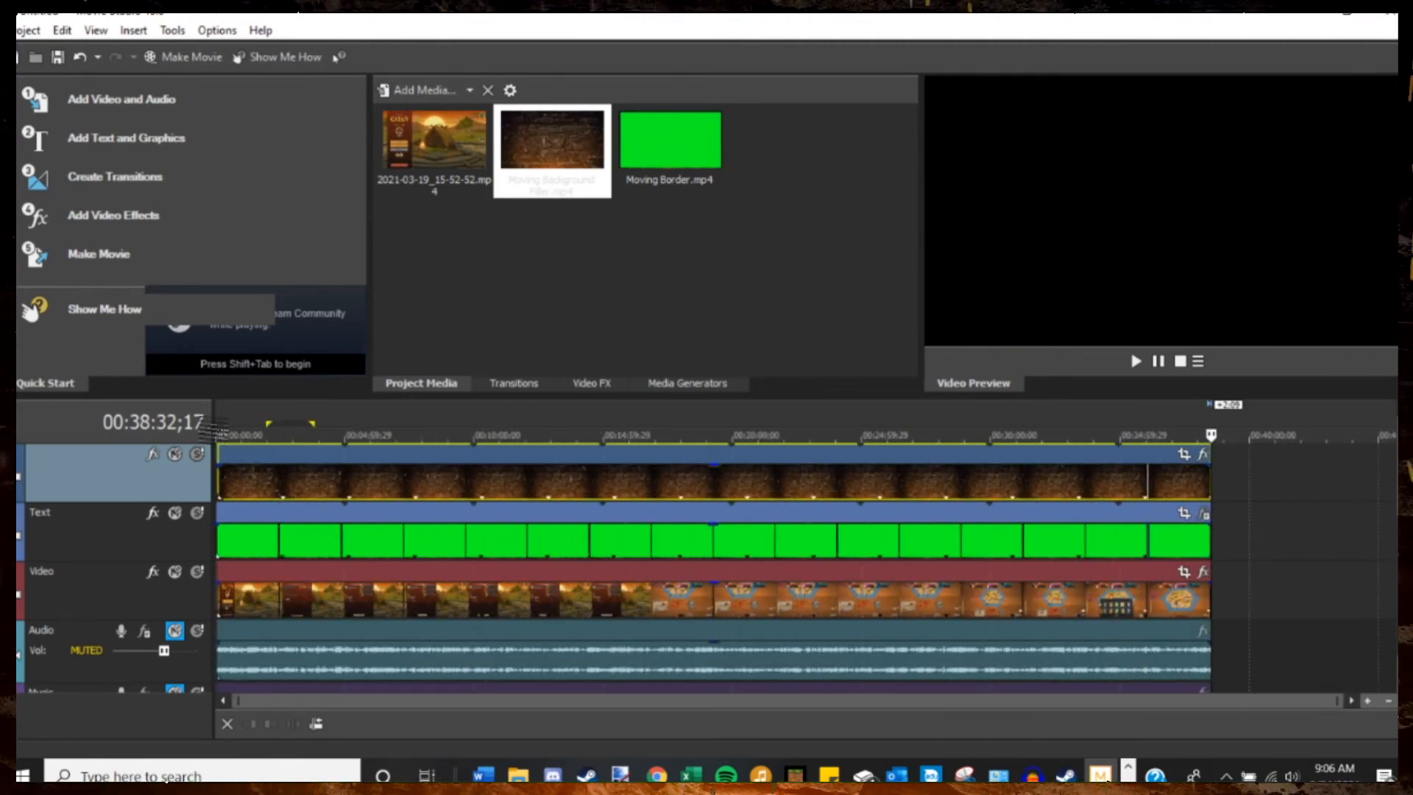
left_click(221, 440)
scroll(346, 545, "up", 10)
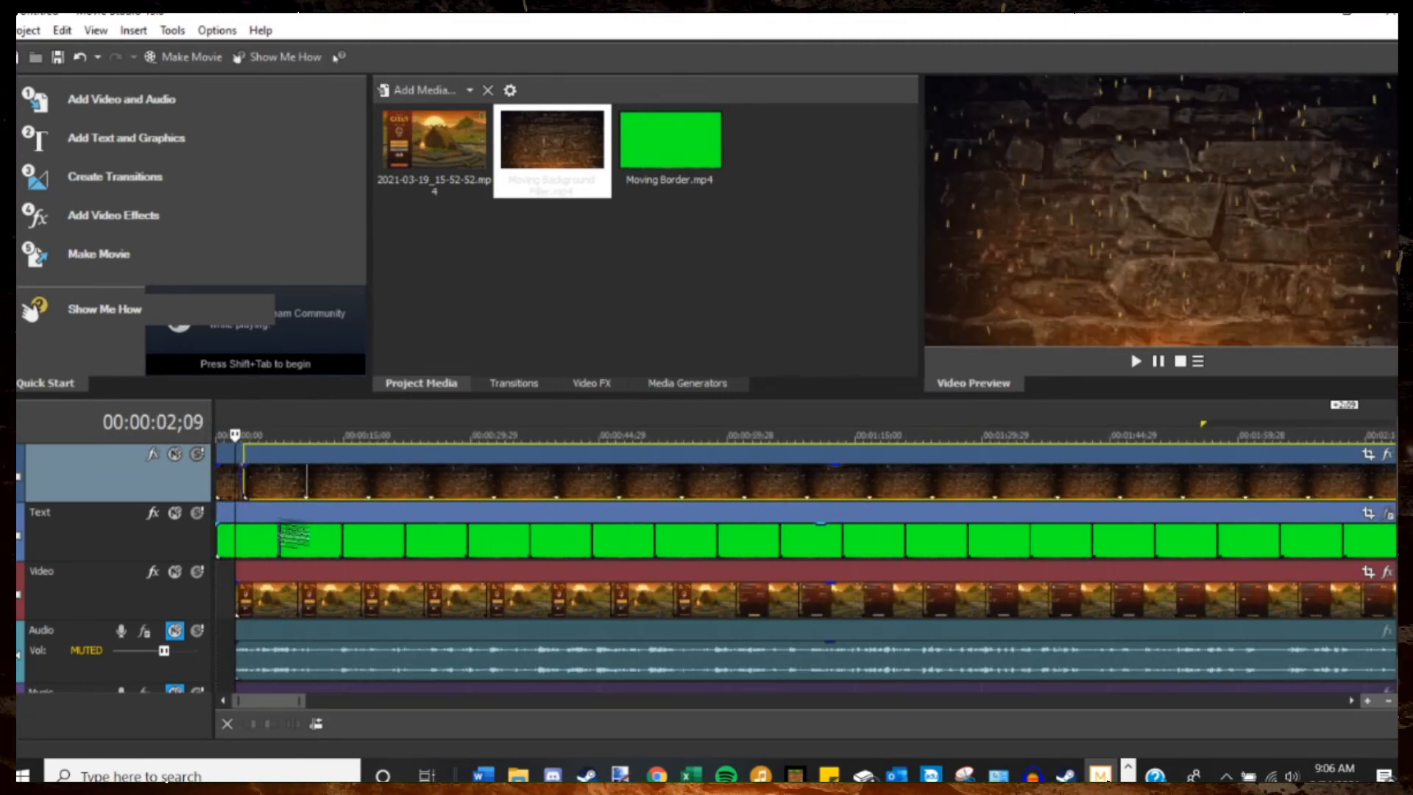
scroll(352, 549, "down", 10)
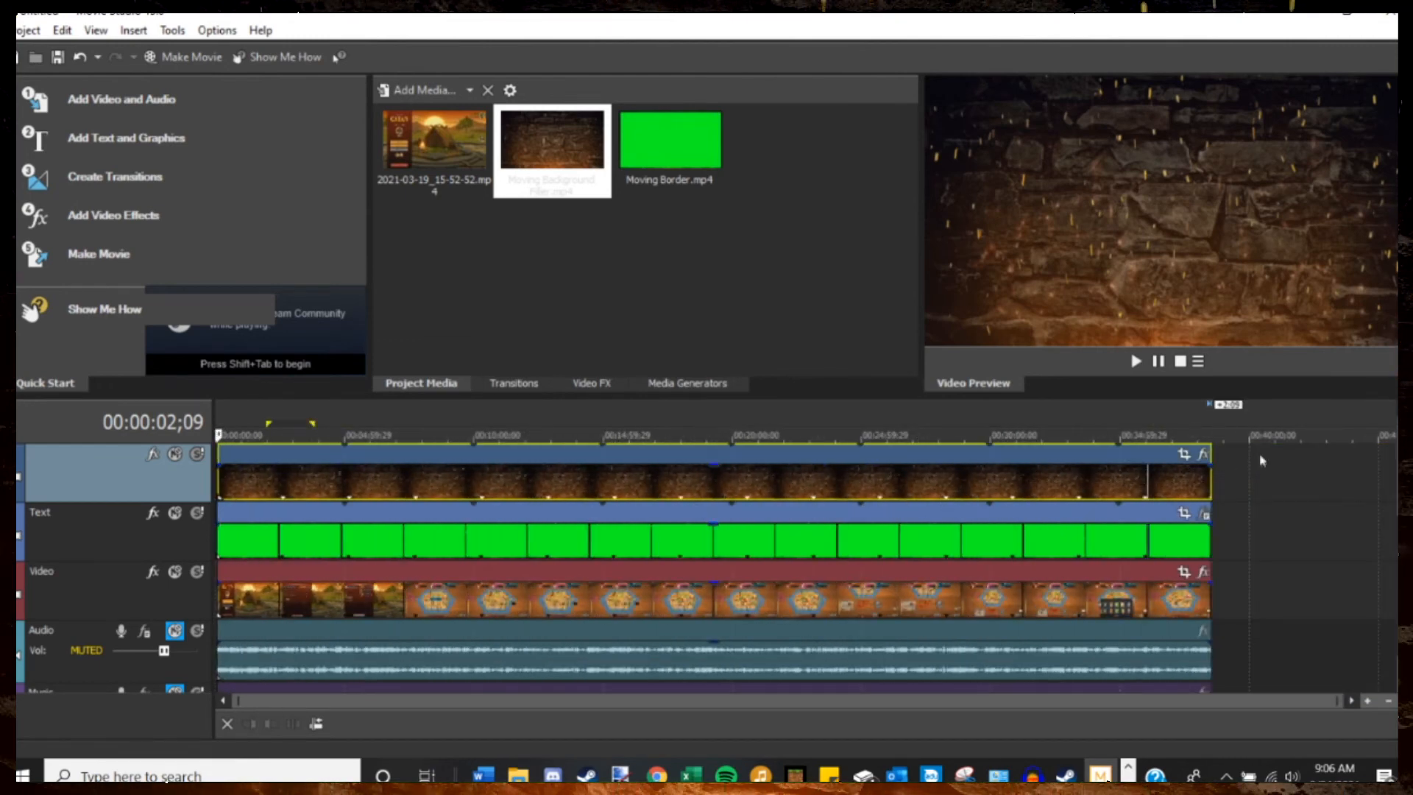
Extend the filler clip 18 frames past the gameplay's end and split it at 00:38:32;09.
left_click(1218, 437)
scroll(1229, 548, "up", 8)
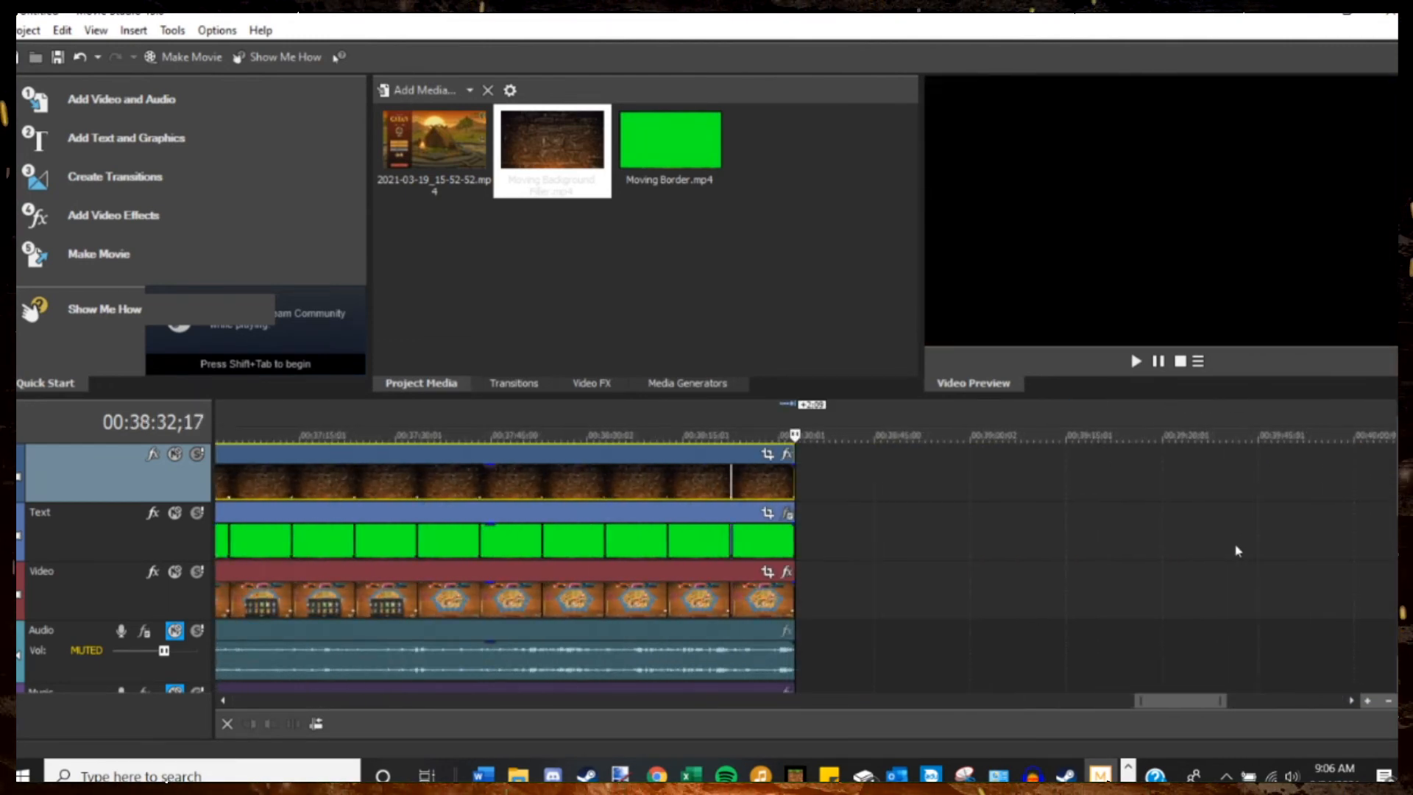
scroll(1090, 580, "up", 3)
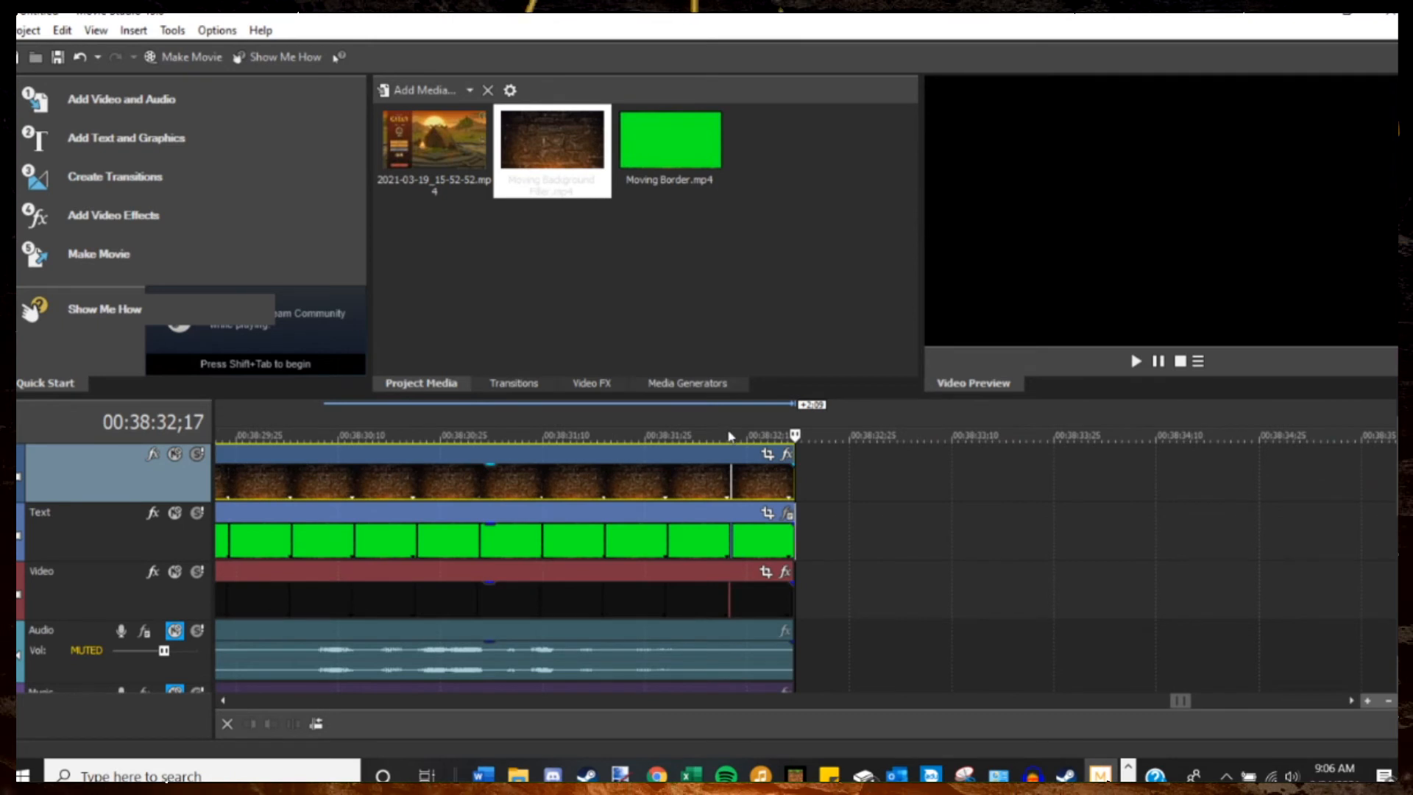
left_click(699, 437)
left_click_drag(789, 480, 917, 477)
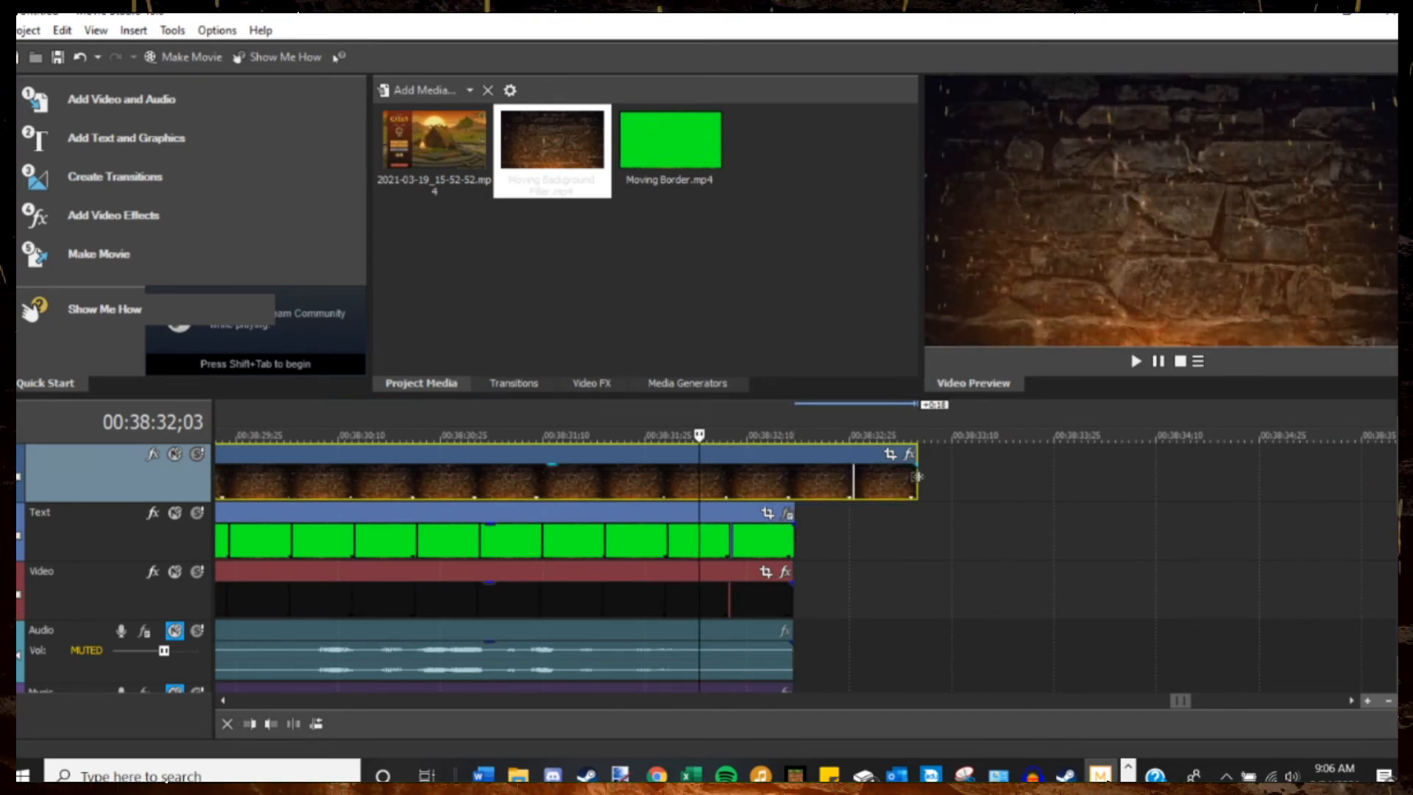
left_click(742, 438)
right_click(762, 465)
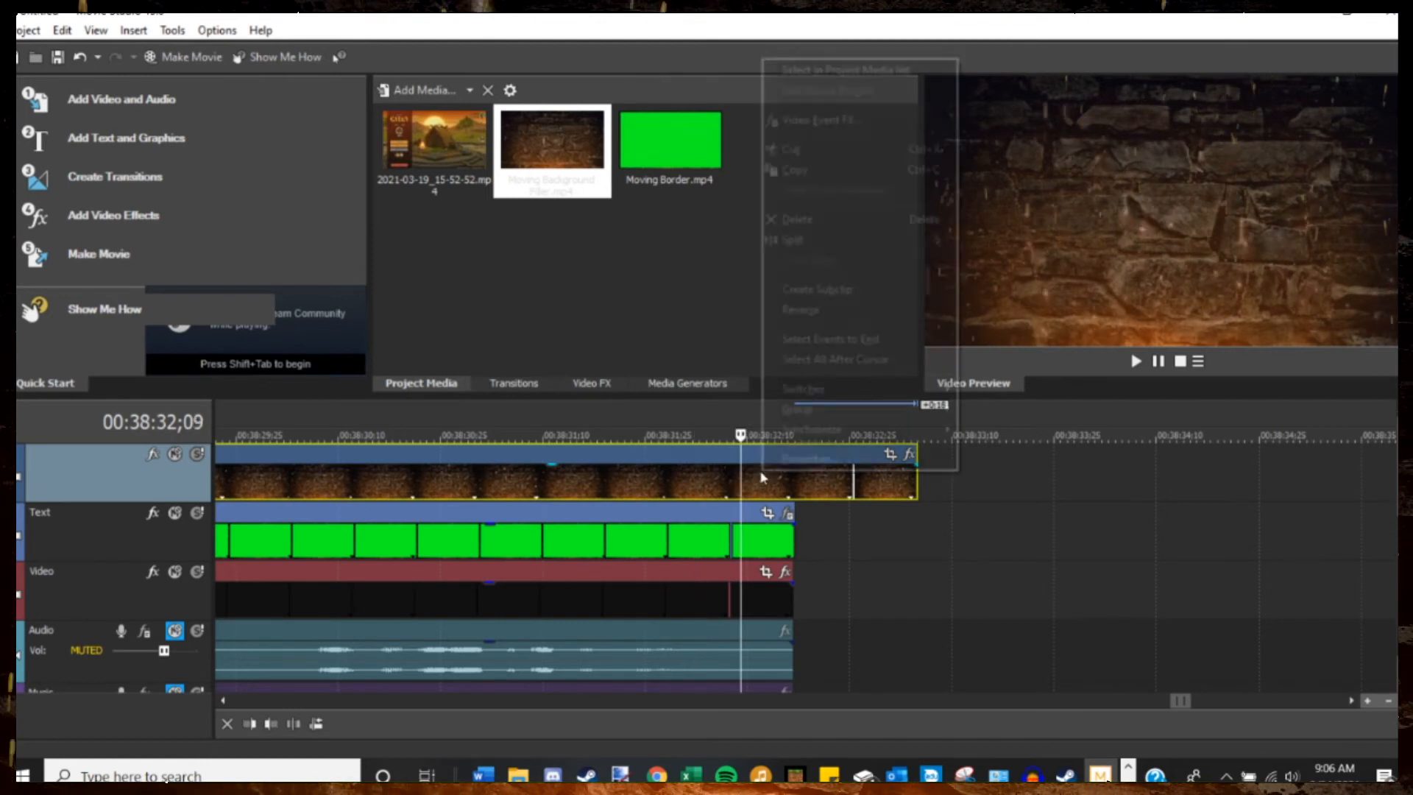
left_click(802, 243)
Delete the long middle section of the filler and add a fade-in to the closing piece, lasting until the gameplay's end.
left_click(658, 485)
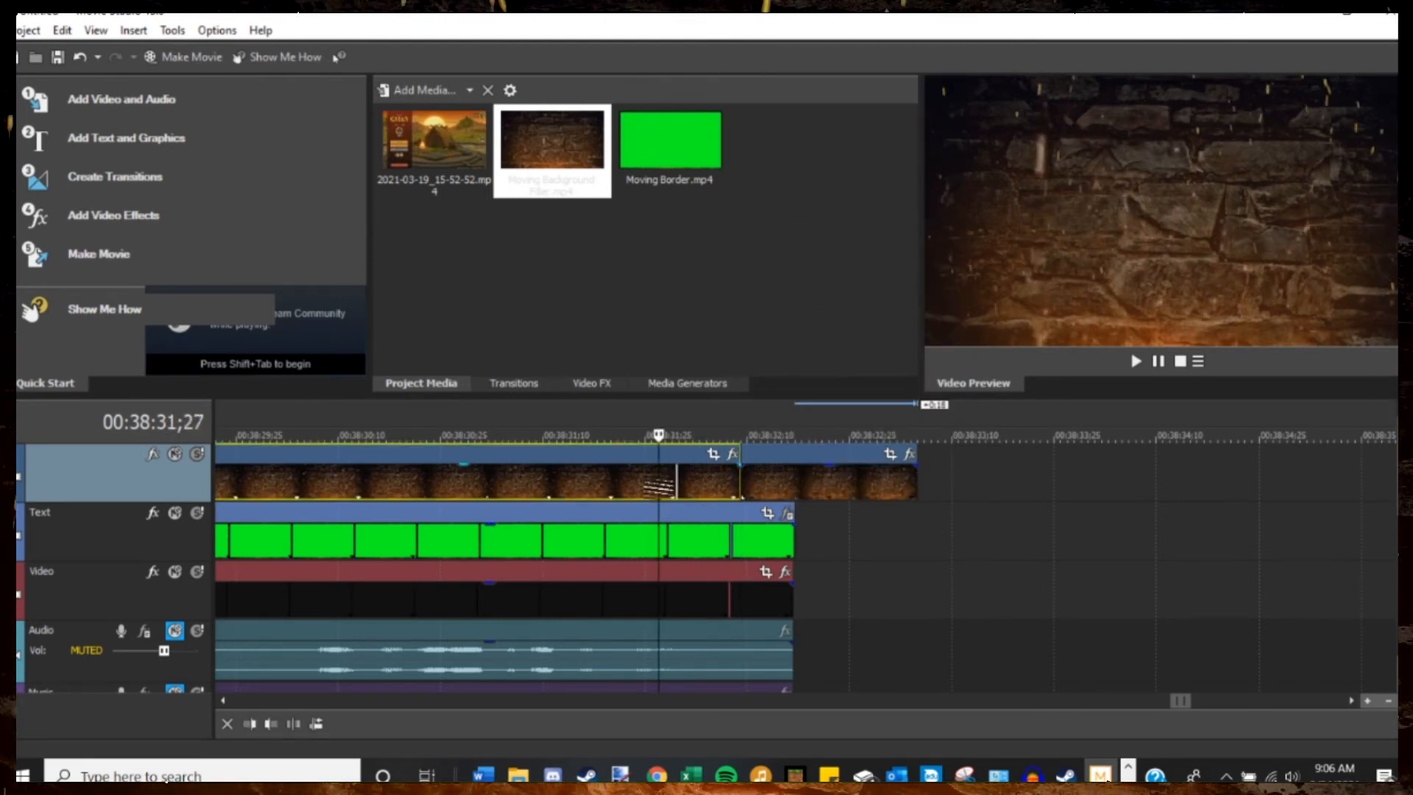
key("Delete")
left_click_drag(742, 465, 795, 468)
Play and scrub the start of the timeline to check the filler's fade-out into the bordered gameplay.
scroll(1090, 509, "down", 5)
scroll(1089, 509, "down", 10)
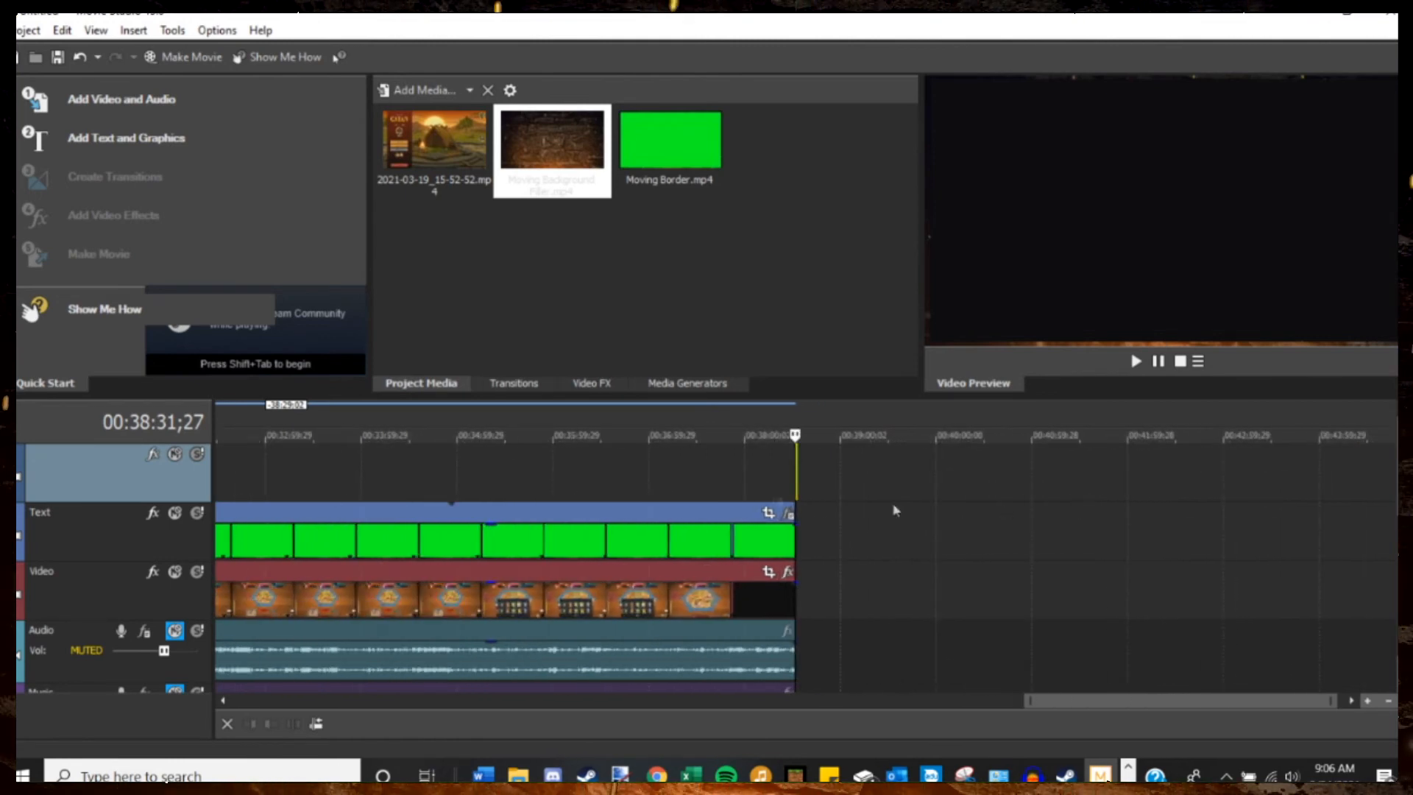
left_click(214, 434)
scroll(238, 480, "up", 10)
scroll(266, 506, "up", 5)
left_click(225, 439)
left_click(1135, 362)
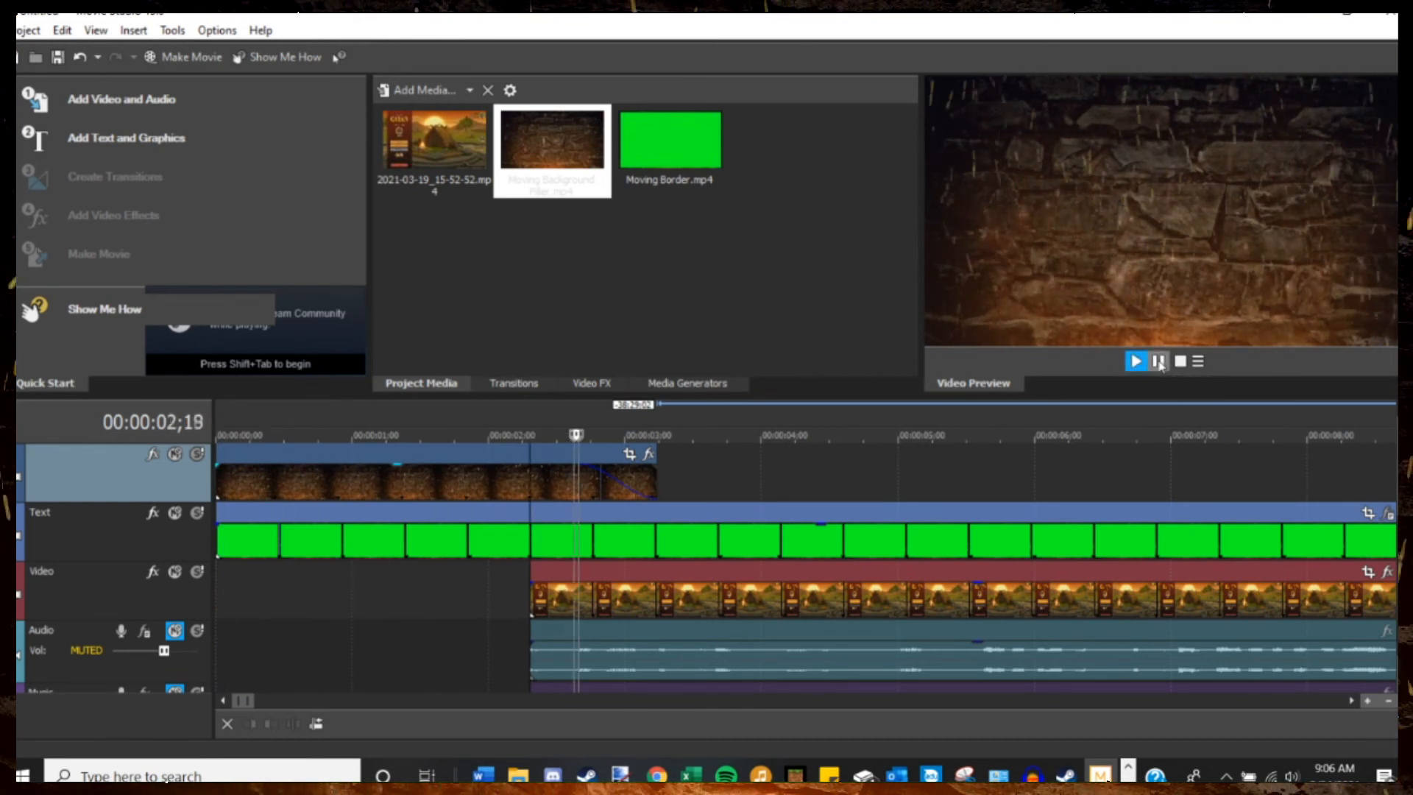
left_click(1159, 361)
left_click_drag(565, 438, 870, 435)
Play and scrub the end of the timeline to check the transition from gameplay into the closing filler.
scroll(825, 494, "down", 8)
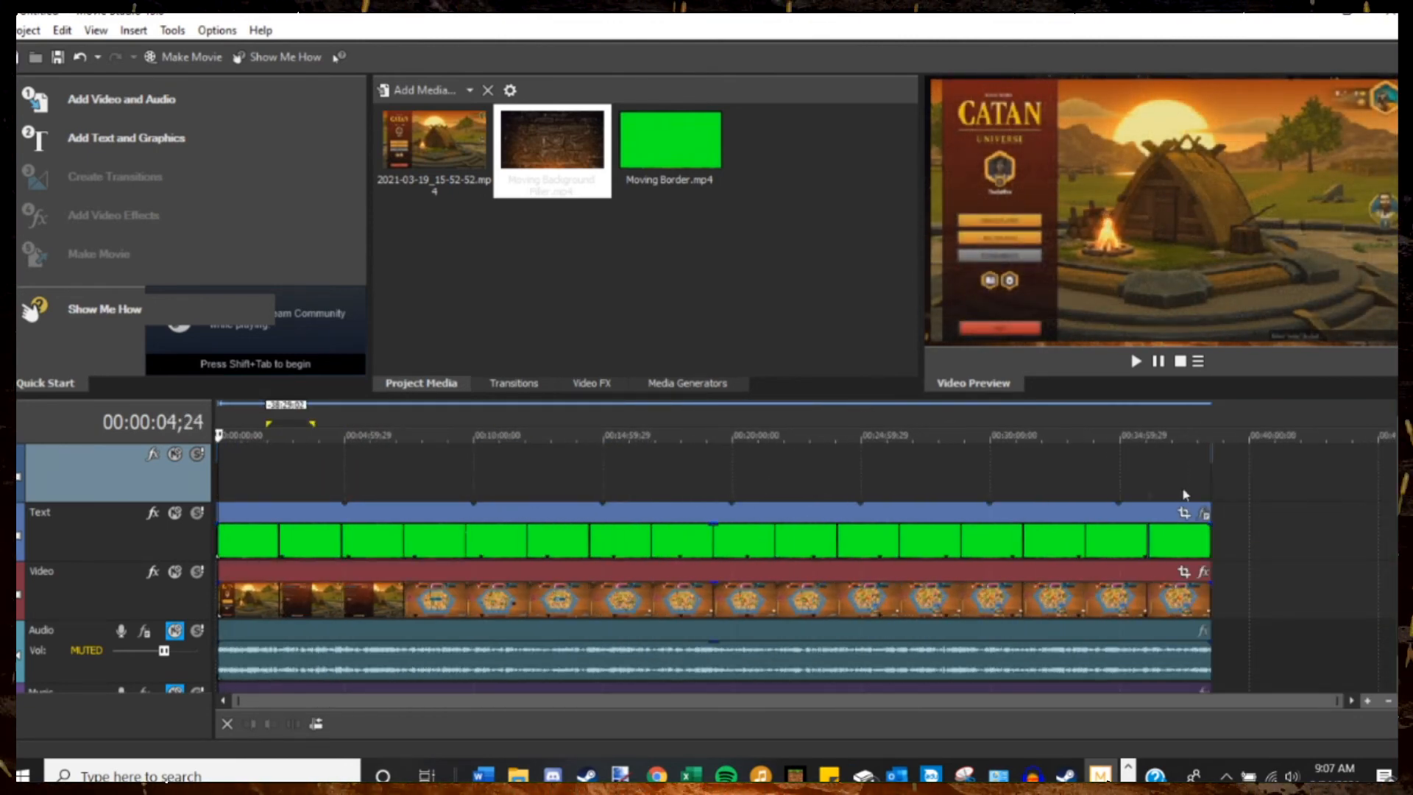
left_click(1198, 440)
scroll(1273, 486, "up", 10)
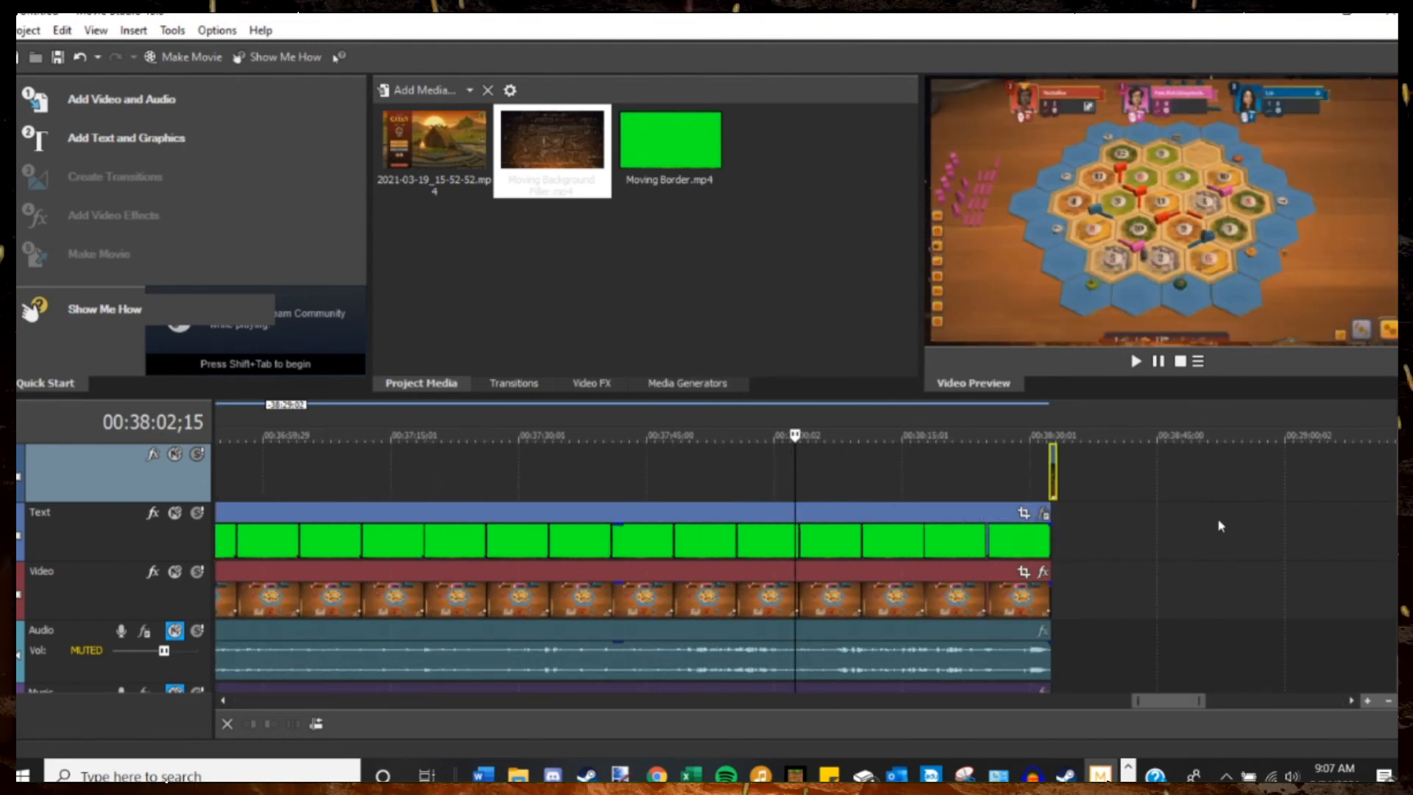
scroll(1262, 461, "down", 3)
left_click(1296, 471)
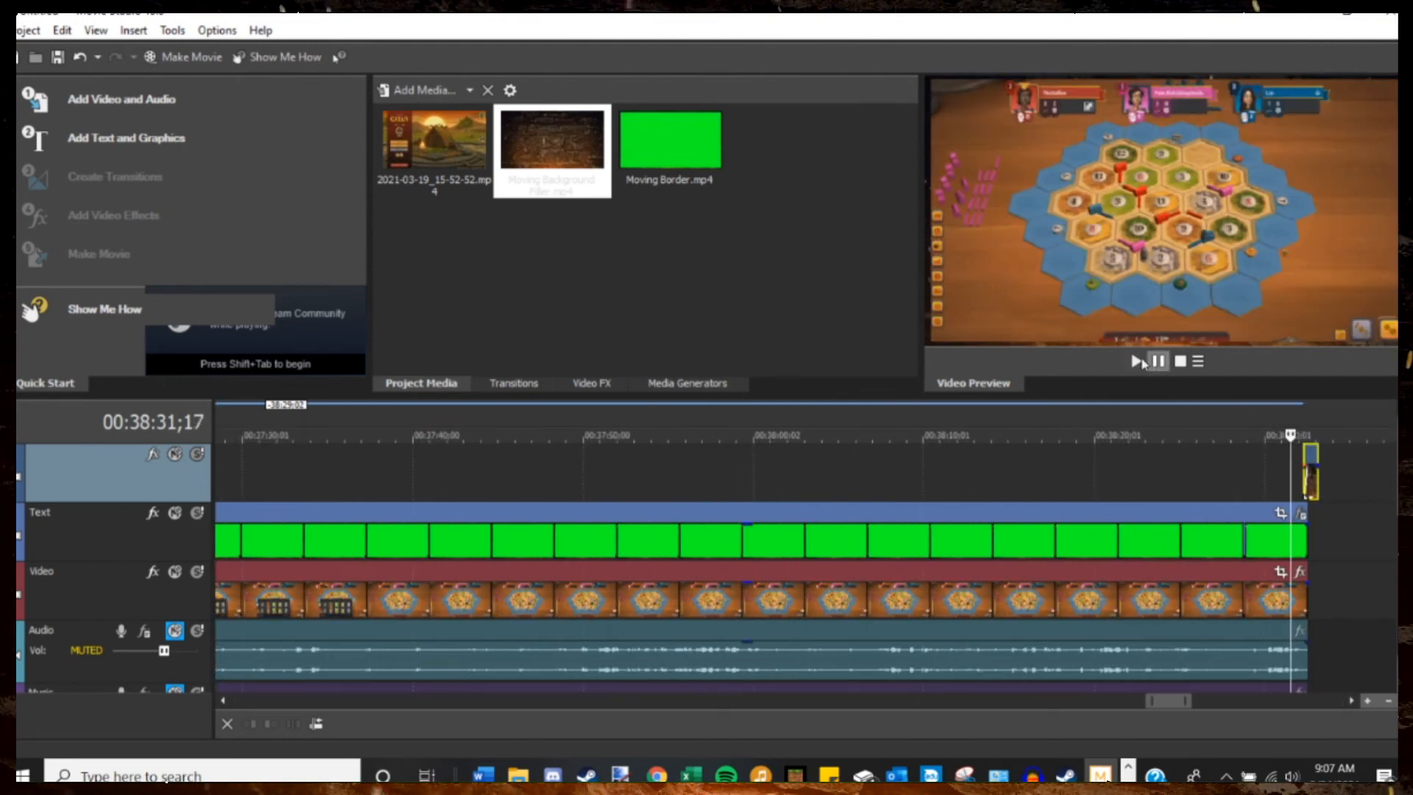
scroll(1300, 471, "up", 10)
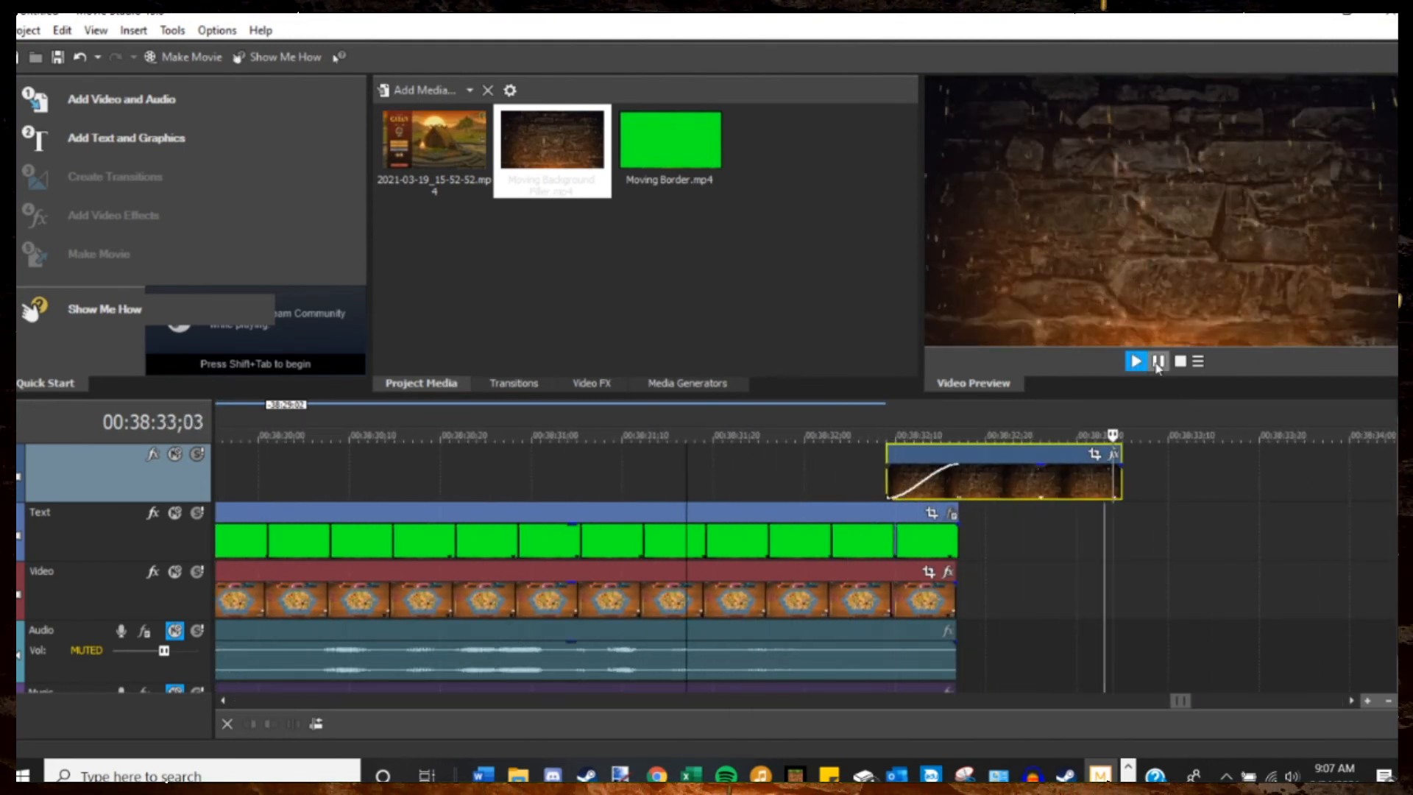
scroll(934, 479, "down", 3)
left_click(476, 434)
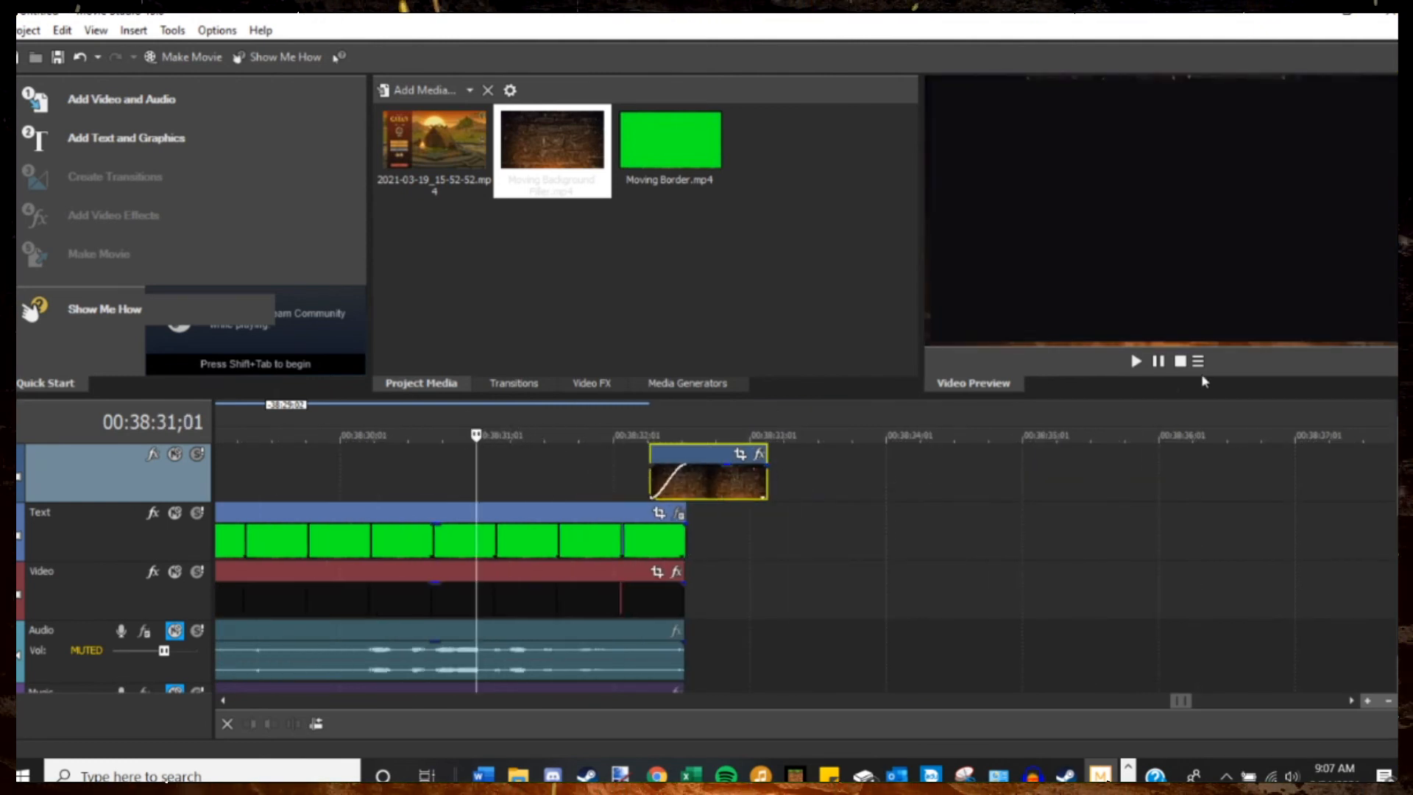
left_click(1133, 361)
left_click(1158, 360)
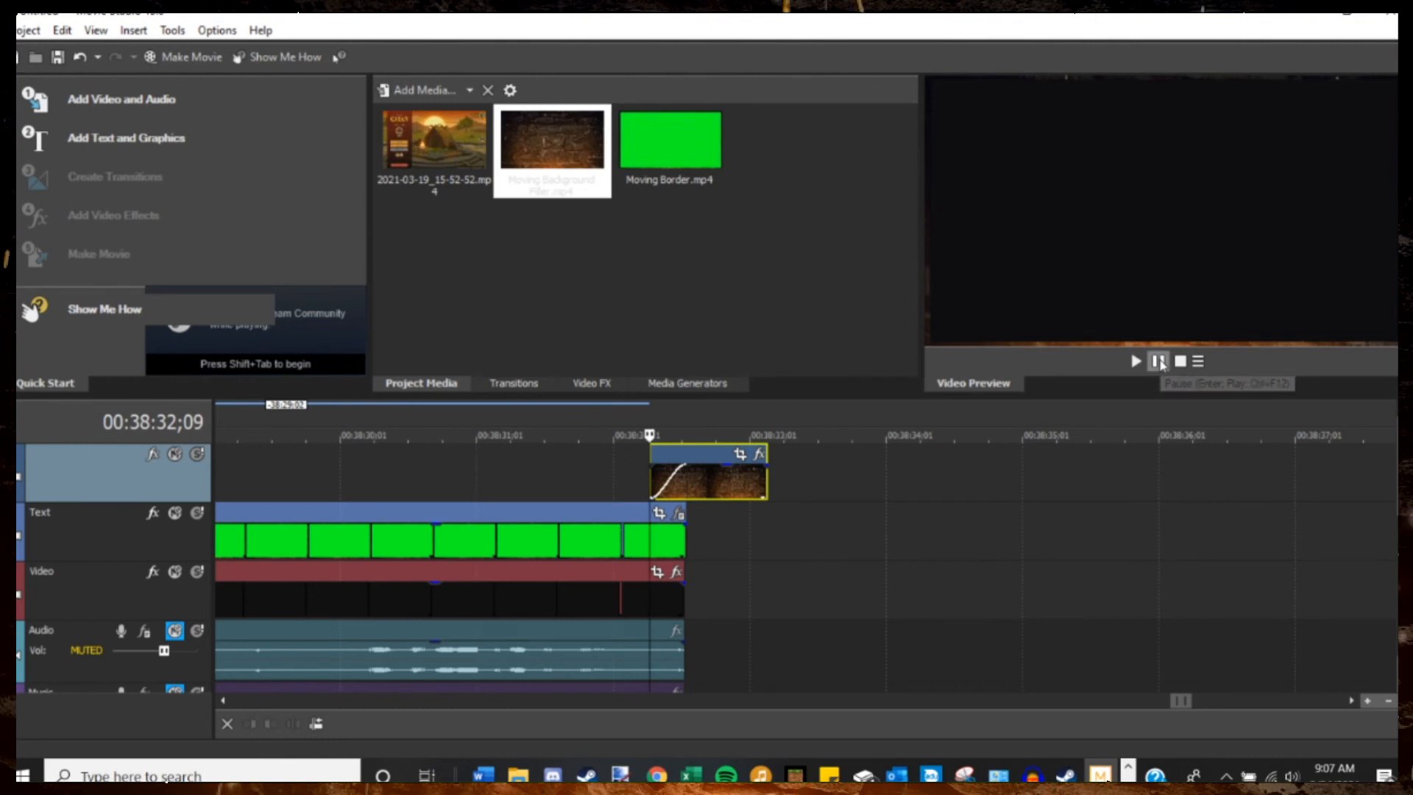
left_click_drag(650, 434, 755, 435)
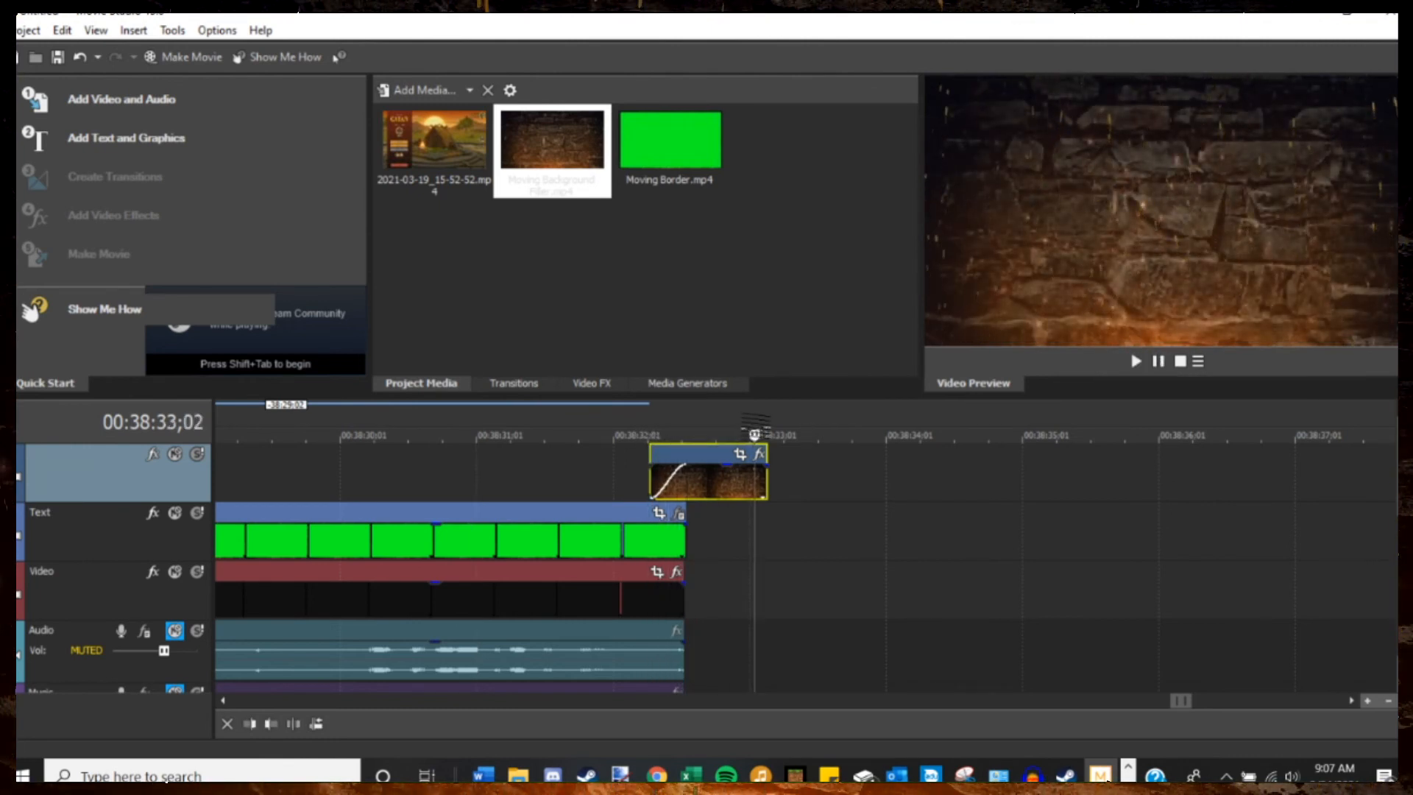
Scrub through the middle of the gameplay to 00:25:27;10 to review the bordered footage.
scroll(655, 561, "down", 1)
scroll(654, 563, "down", 2)
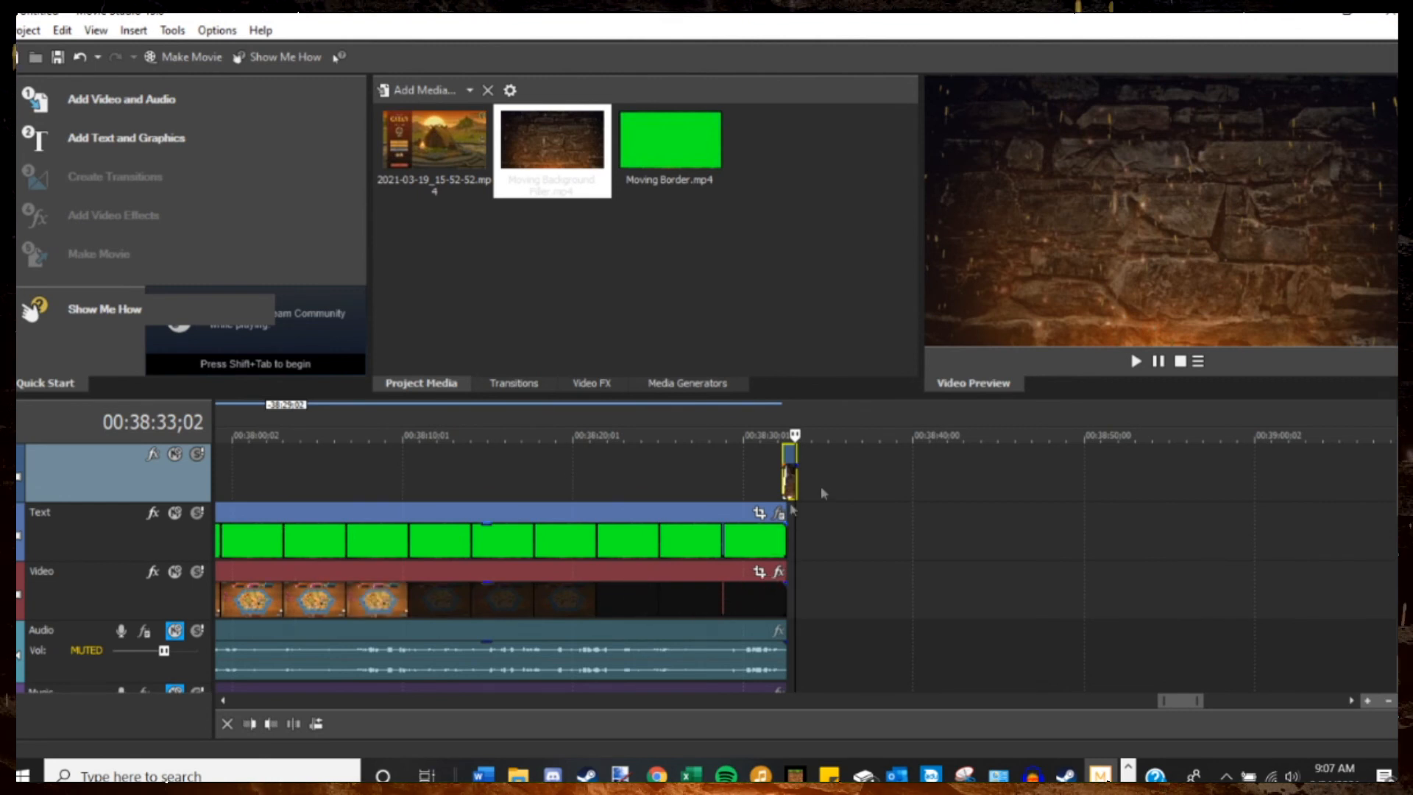
scroll(949, 483, "down", 2)
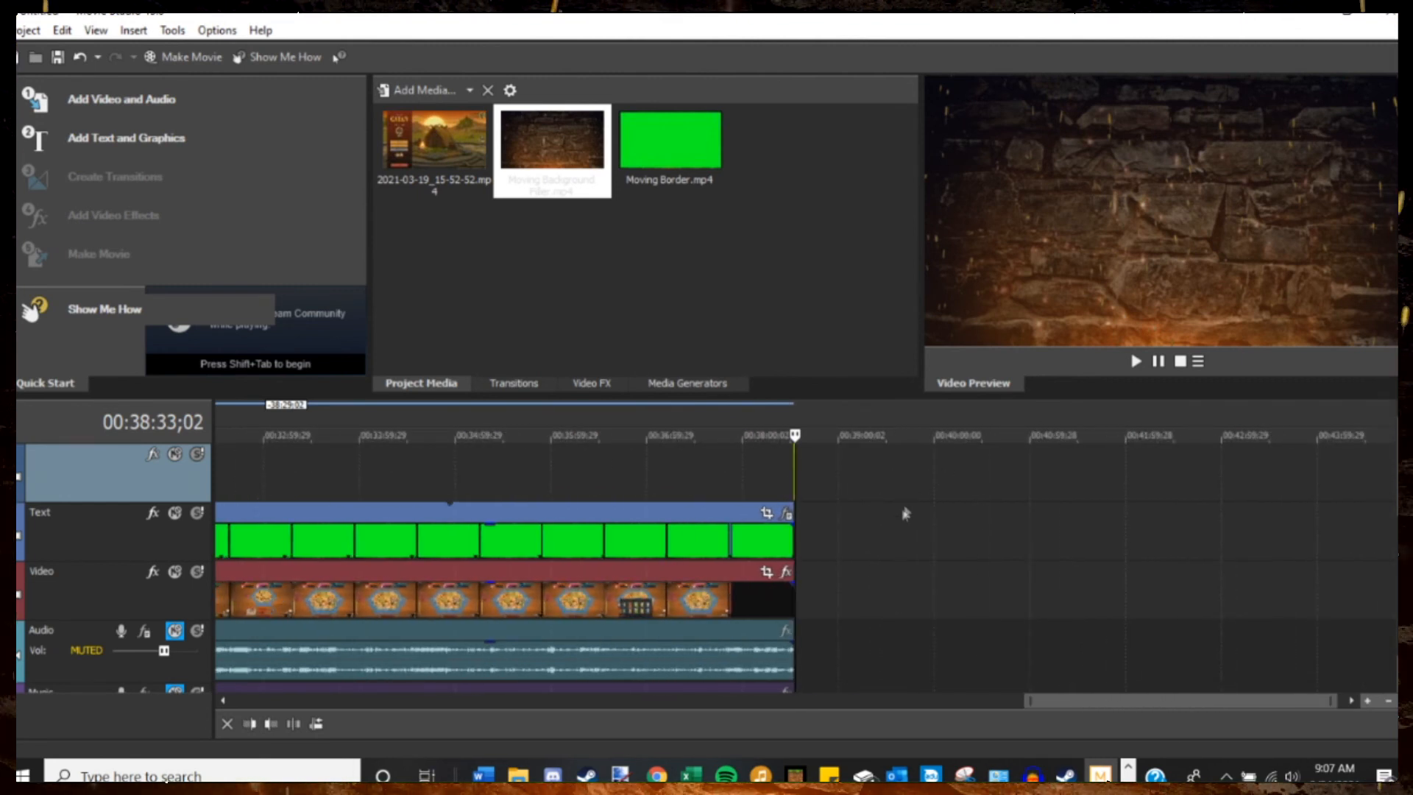
scroll(911, 520, "up", 1)
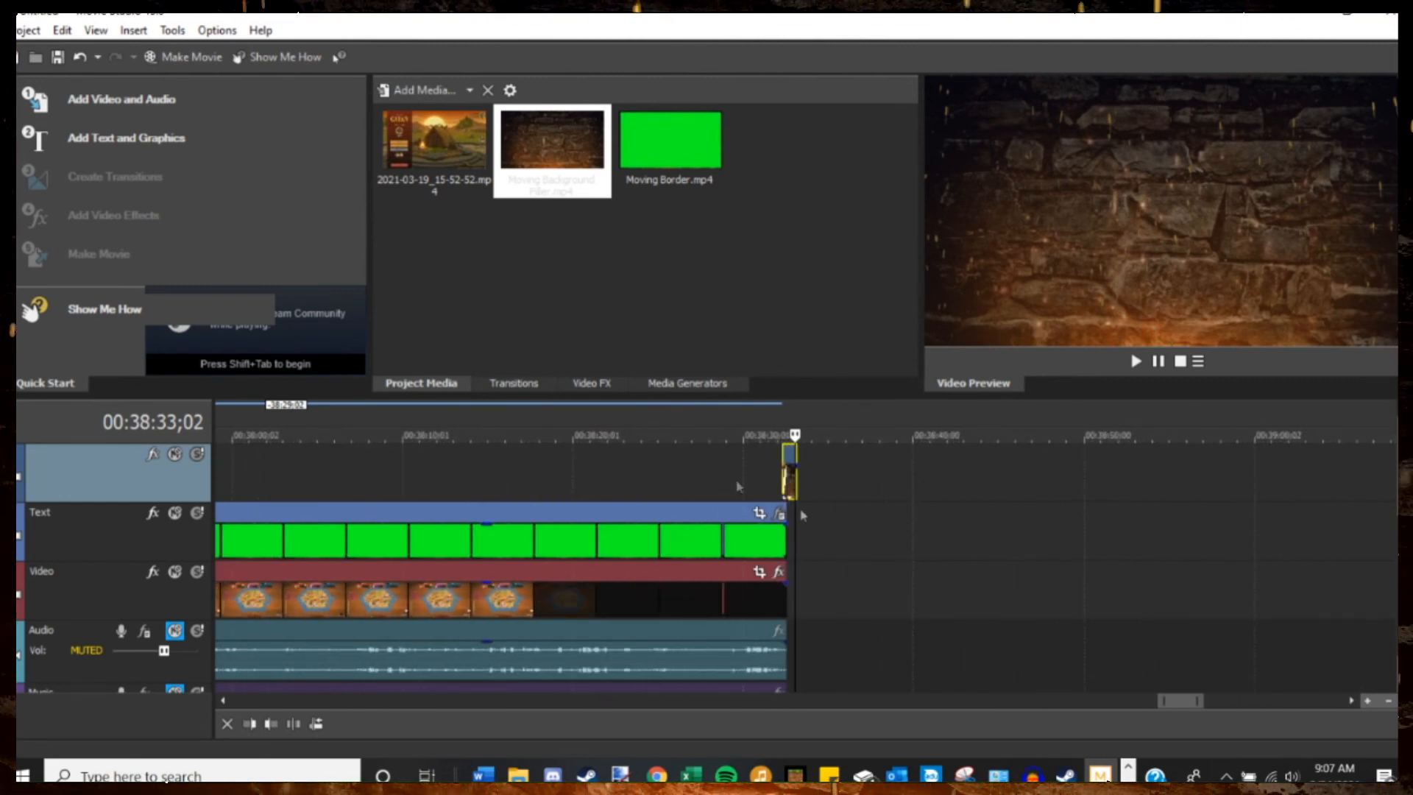
scroll(993, 529, "down", 12)
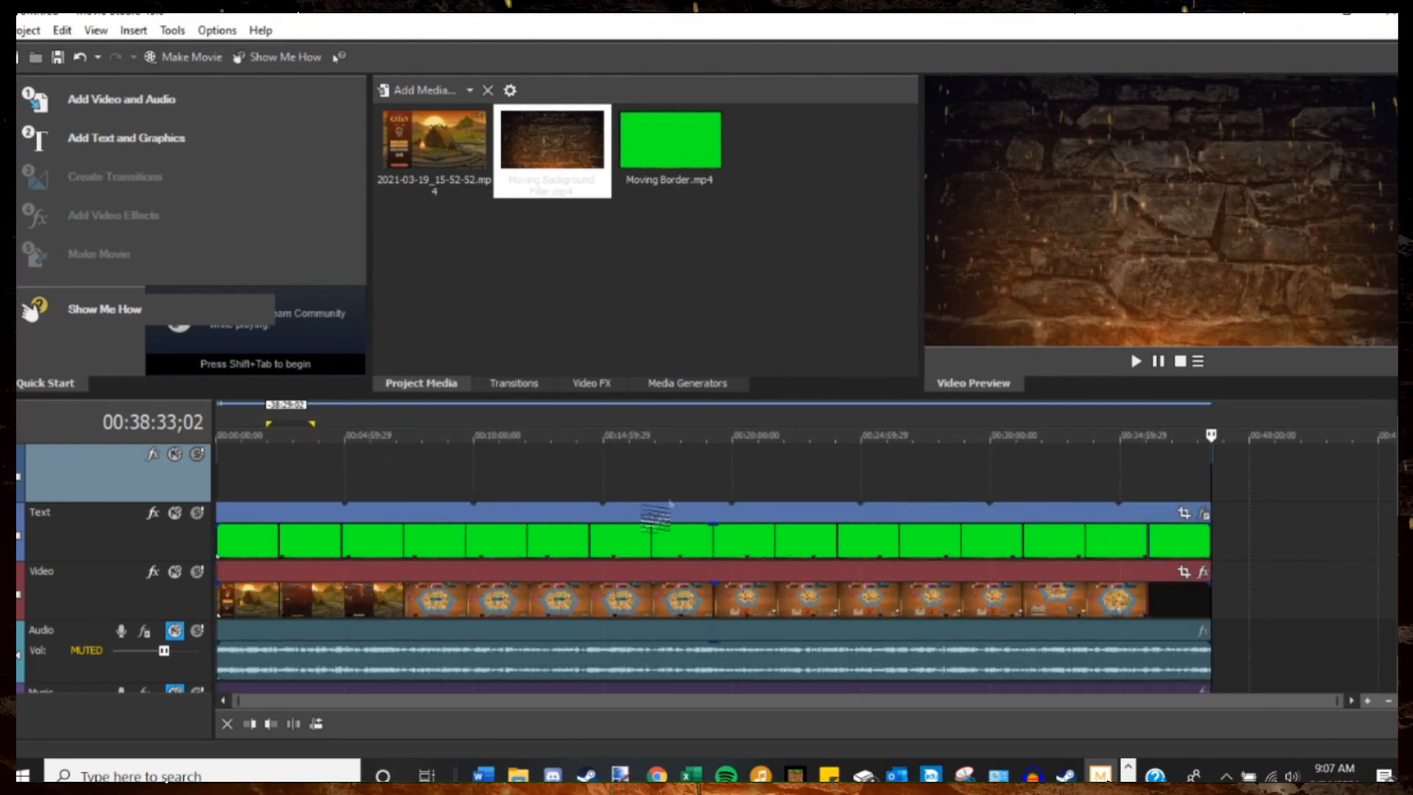
left_click_drag(537, 435, 873, 435)
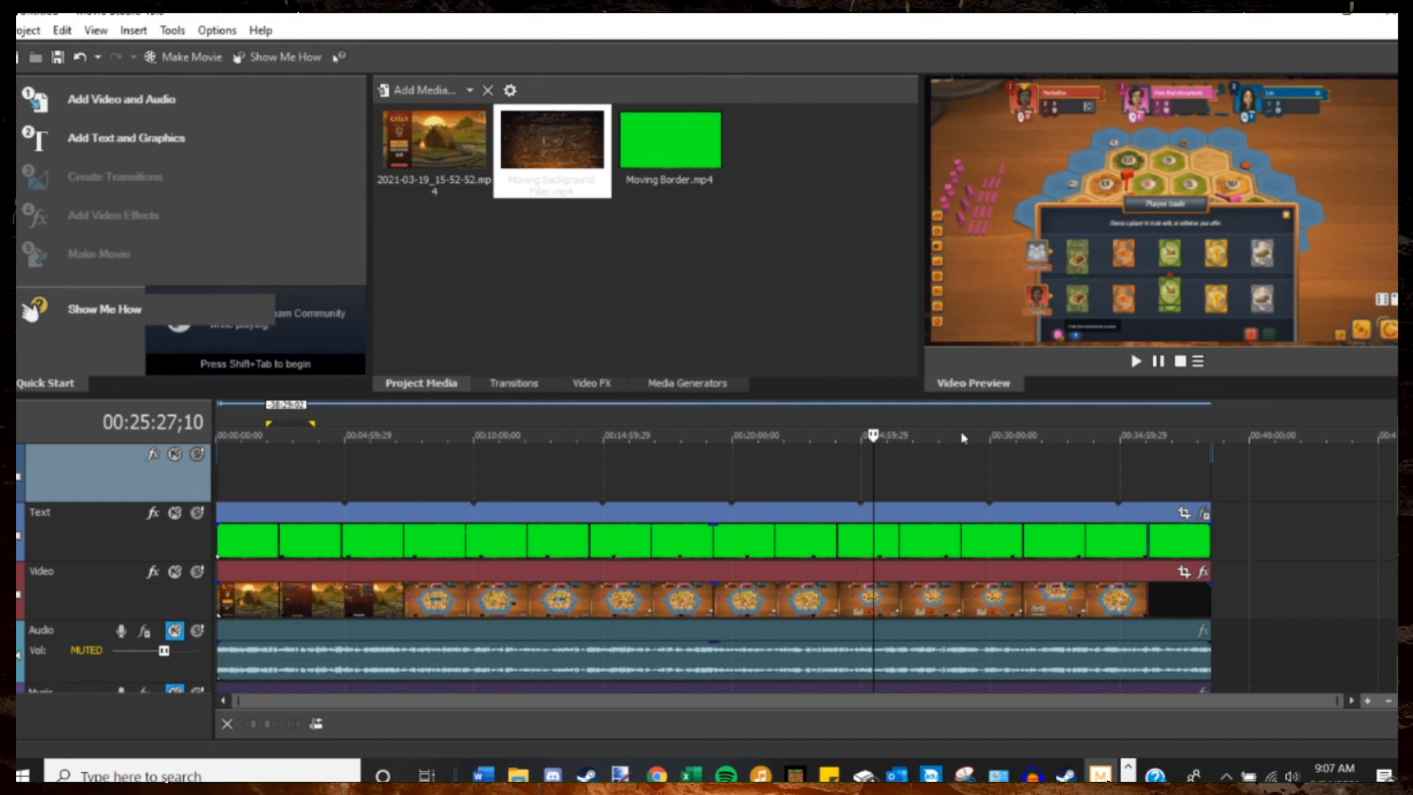